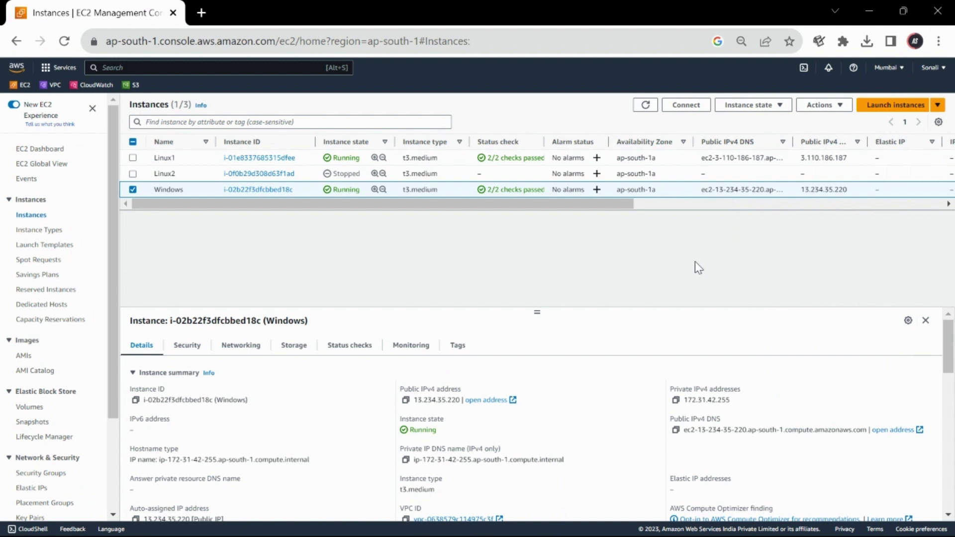
Switch to the Linux PuTTY session and become root with sudo su
key(alt+Tab)
key(alt+Tab)
key(alt+Tab)
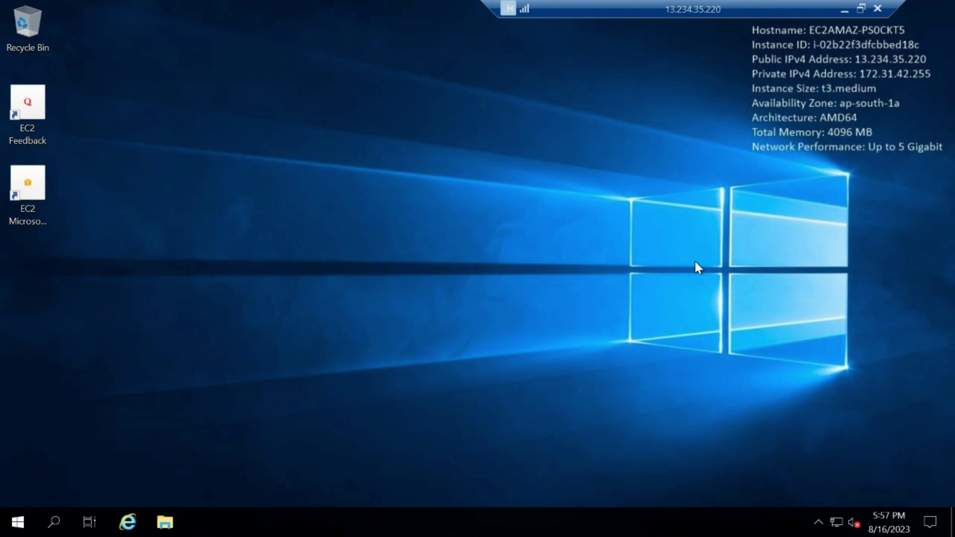
click(844, 10)
key(alt+Tab)
key(alt+Tab)
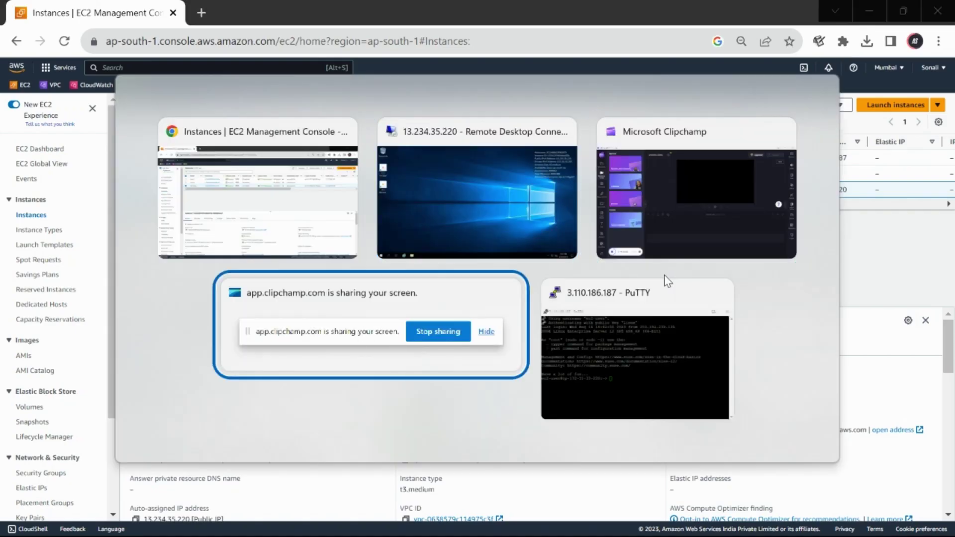
key(alt+Tab)
key(alt+Tab)
key(alt+Tab)
key(alt+Tab)
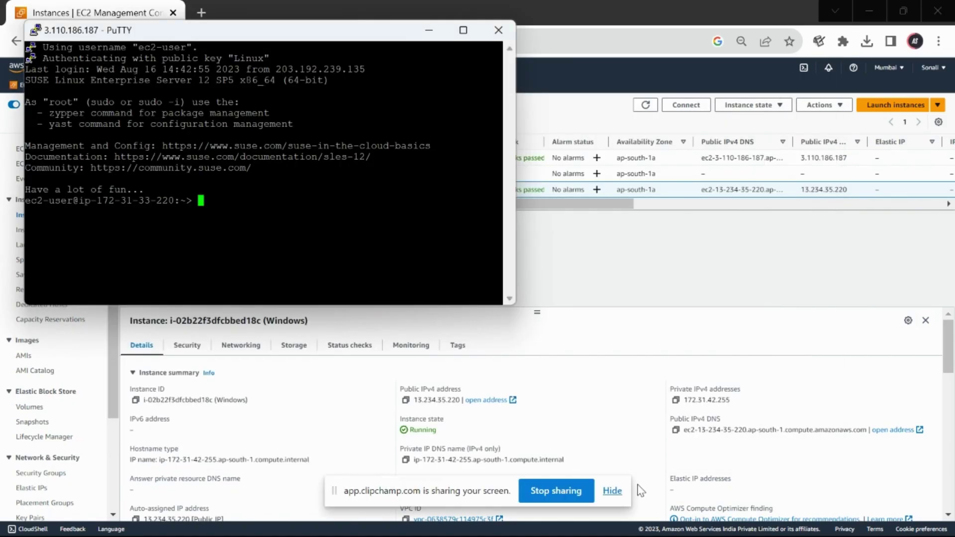
click(613, 491)
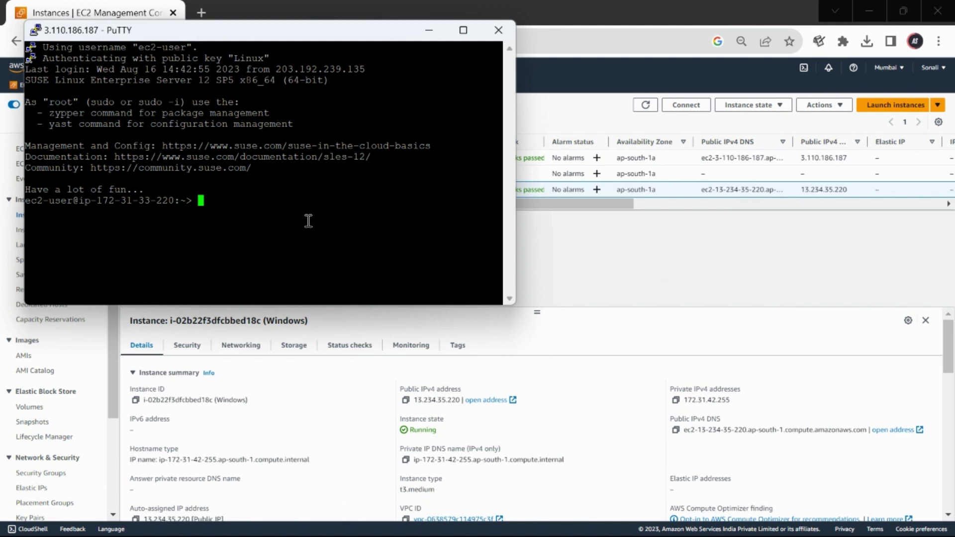
text(sudo su)
key(Return)
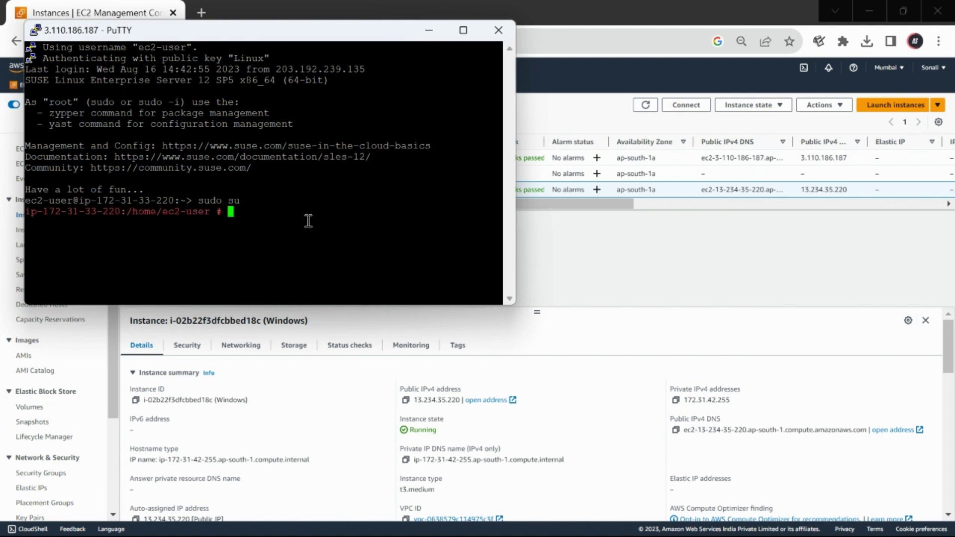
List mounted filesystems with df -h, showing /dev/nvme1n1 12G on /nfs
text(df -j)
key(BackSpace)
text(h)
key(Return)
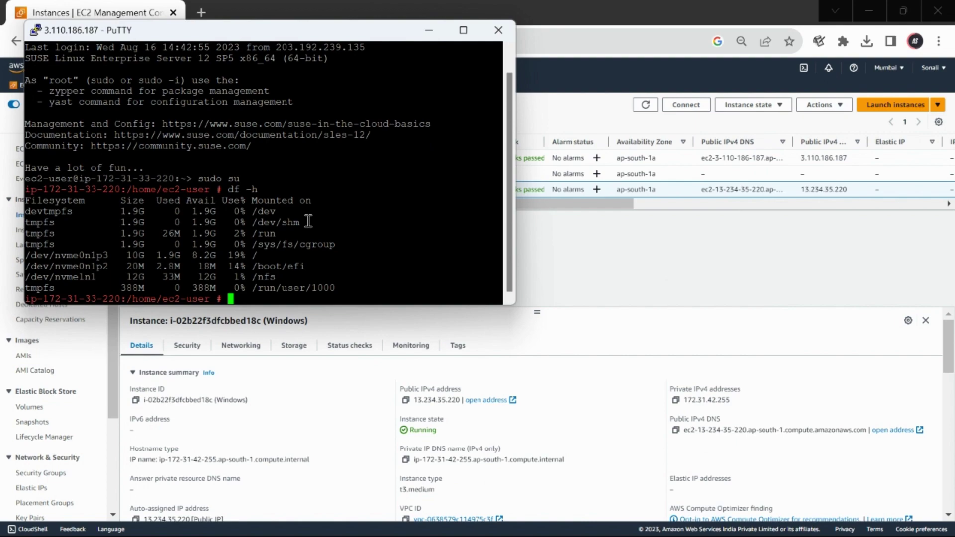
Open New Volume (D:) in File Explorer on the remote Windows server
key(alt+Tab)
key(alt+Tab)
key(alt+Tab)
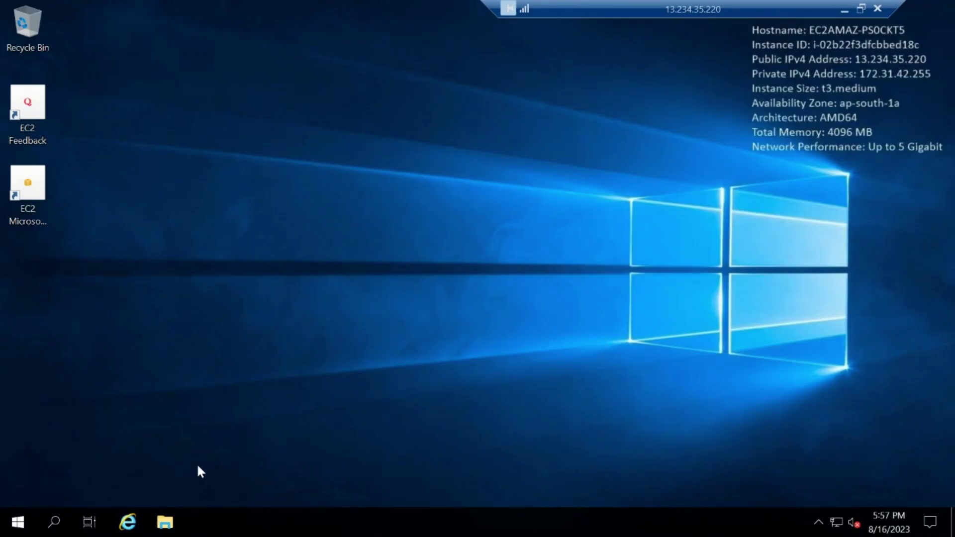
click(165, 522)
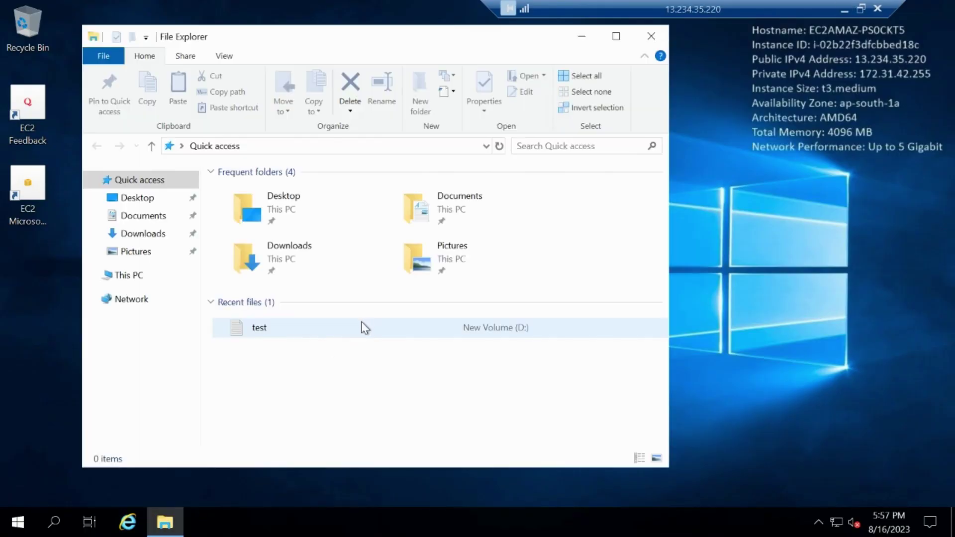
click(142, 253)
click(134, 275)
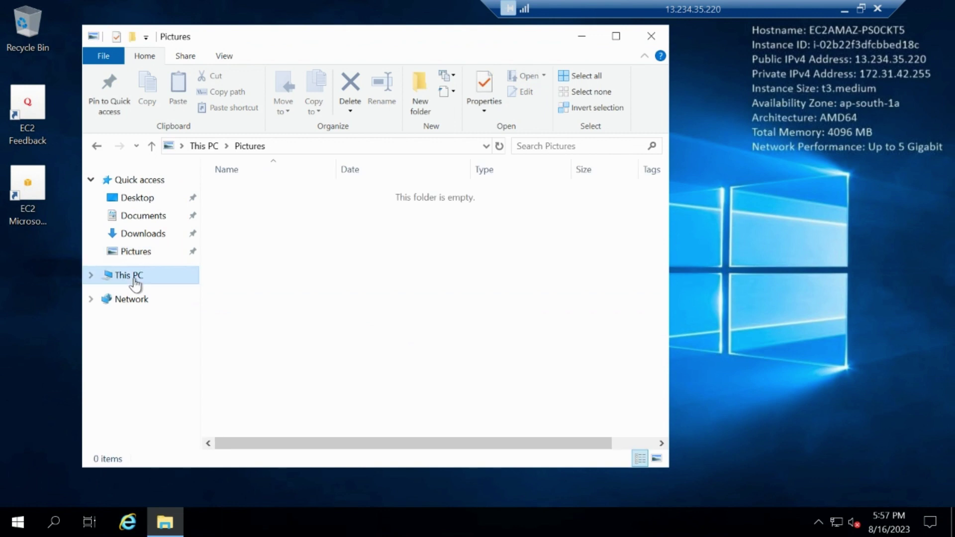
double_click(479, 387)
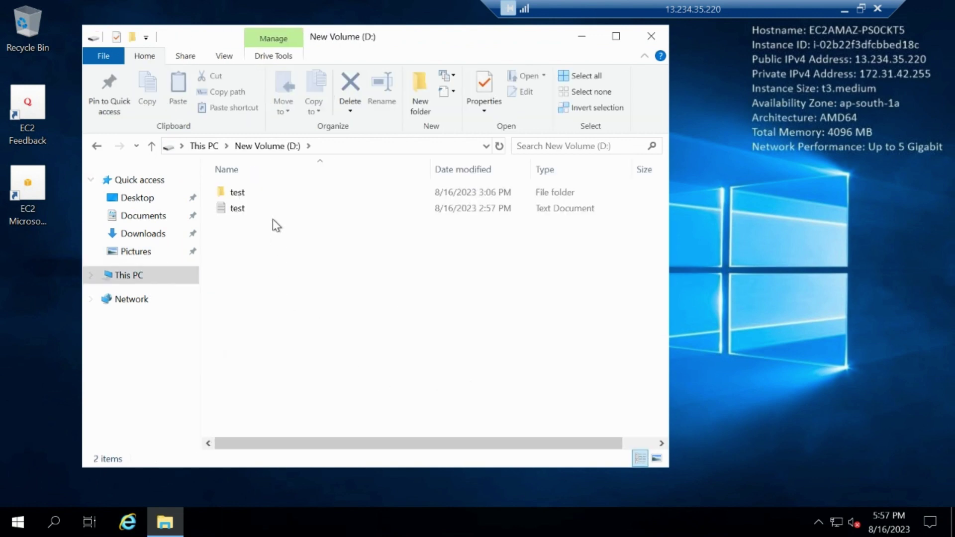
Move the test text file into D:\test and open it to check its contents
click(273, 194)
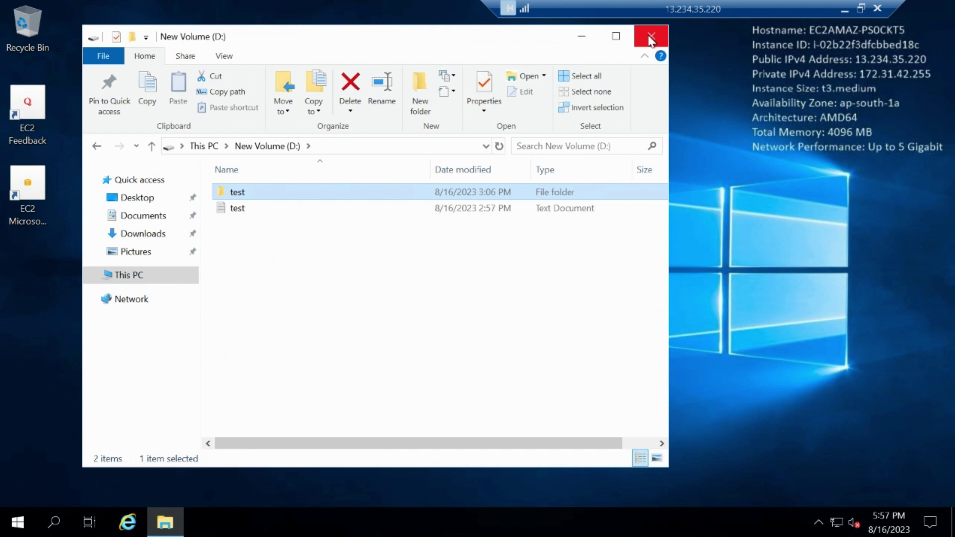
click(319, 209)
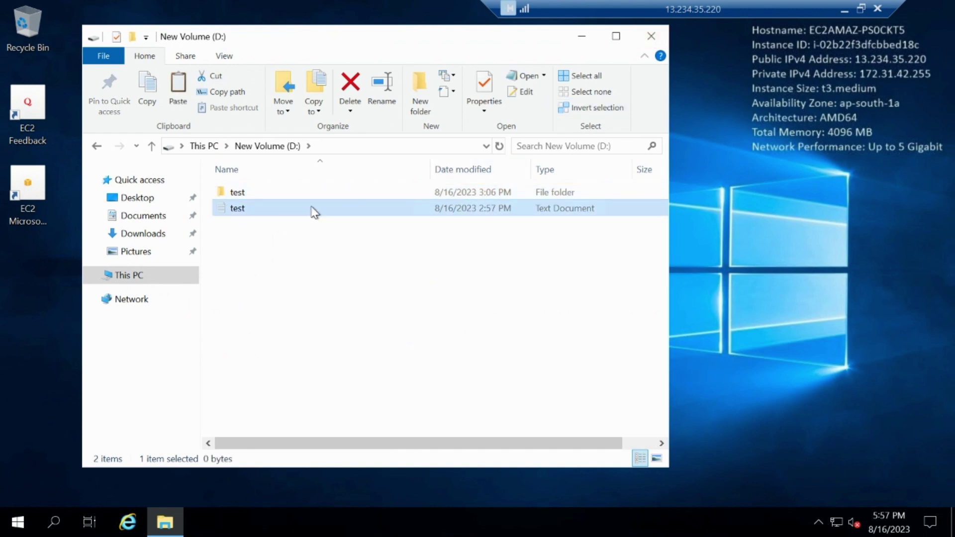
double_click(297, 195)
key(ctrl+v)
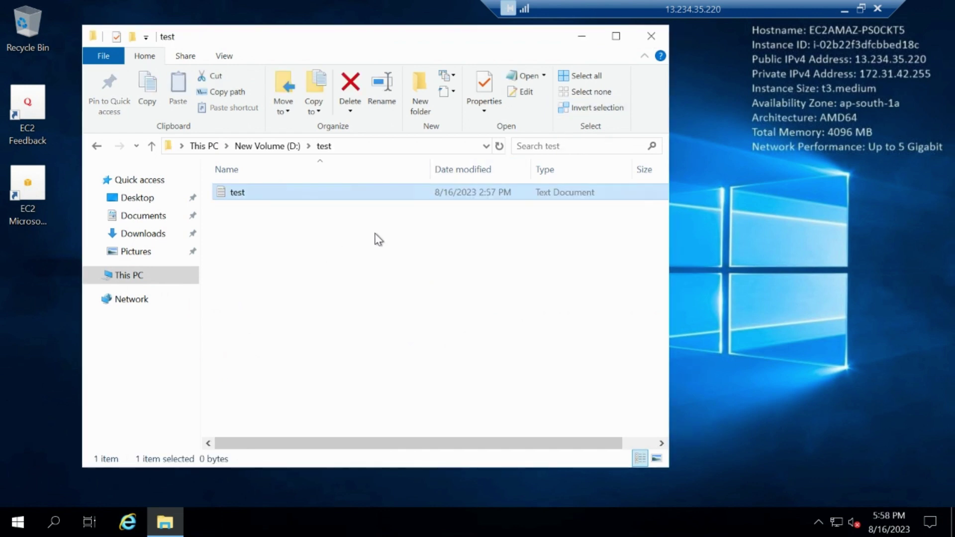
click(375, 243)
double_click(411, 195)
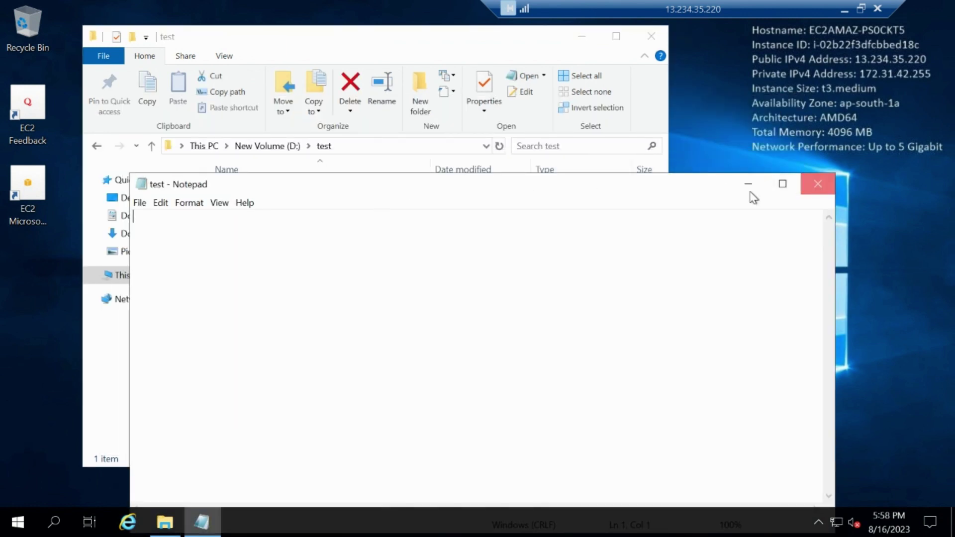
click(811, 160)
Close File Explorer and refresh the desktop
key(alt+Up)
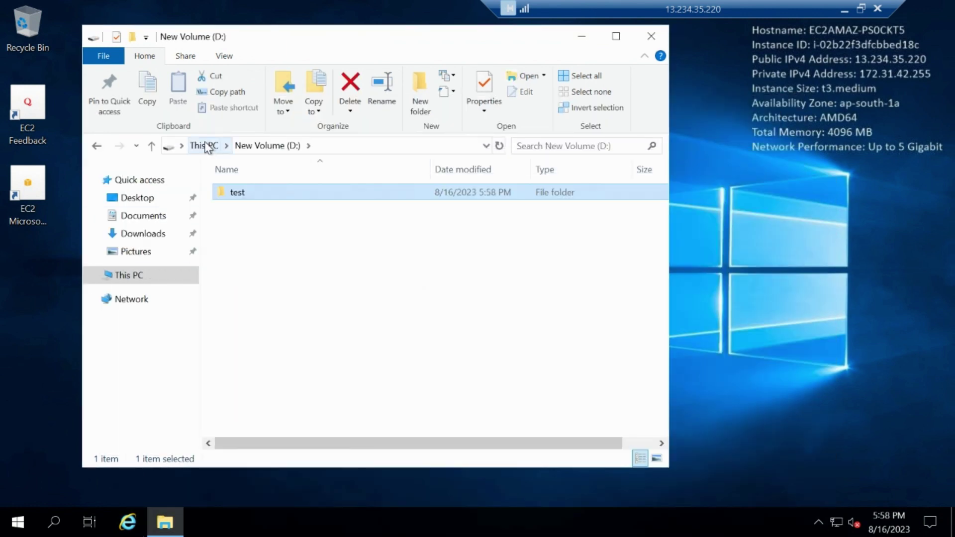
click(203, 145)
click(651, 36)
right_click(437, 201)
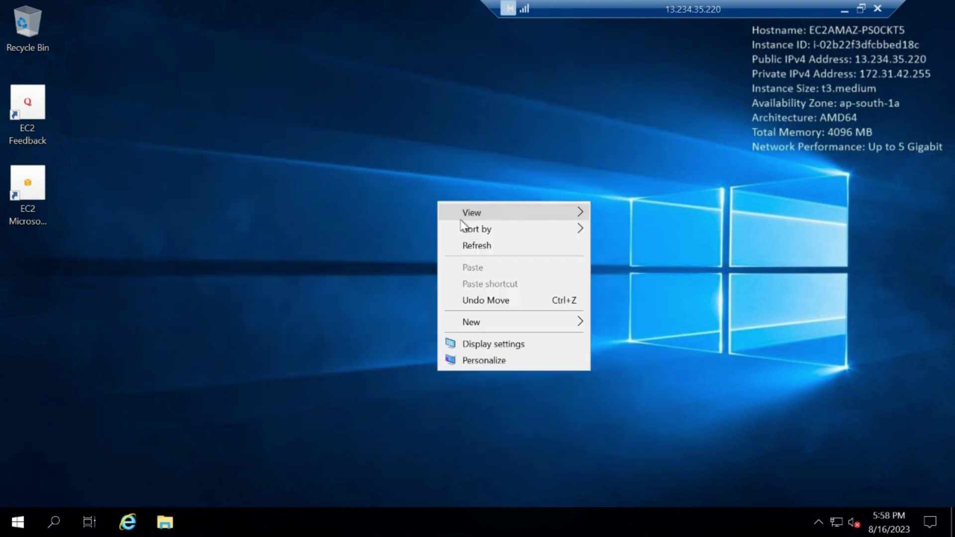
click(497, 249)
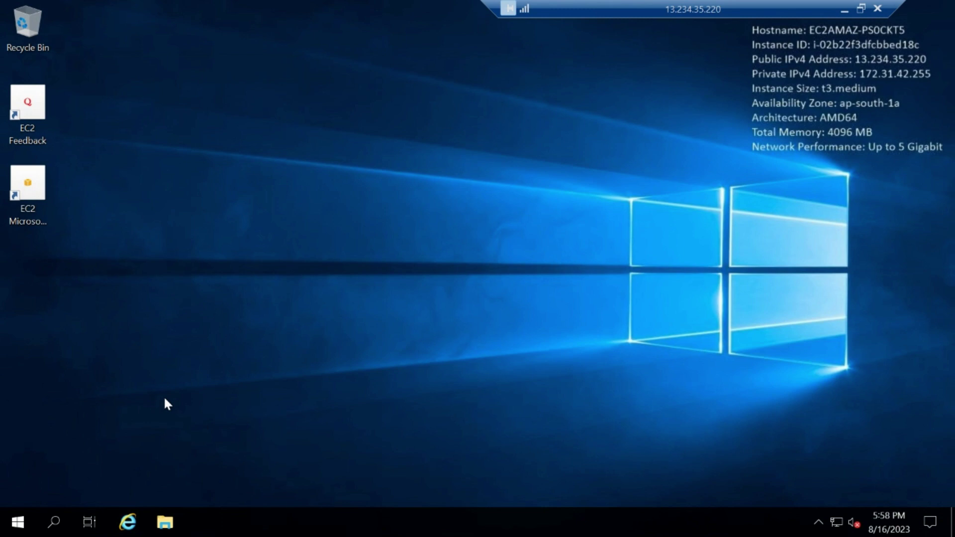
Launch Server Manager, dismiss the Admin Center popup, and maximize it
click(17, 520)
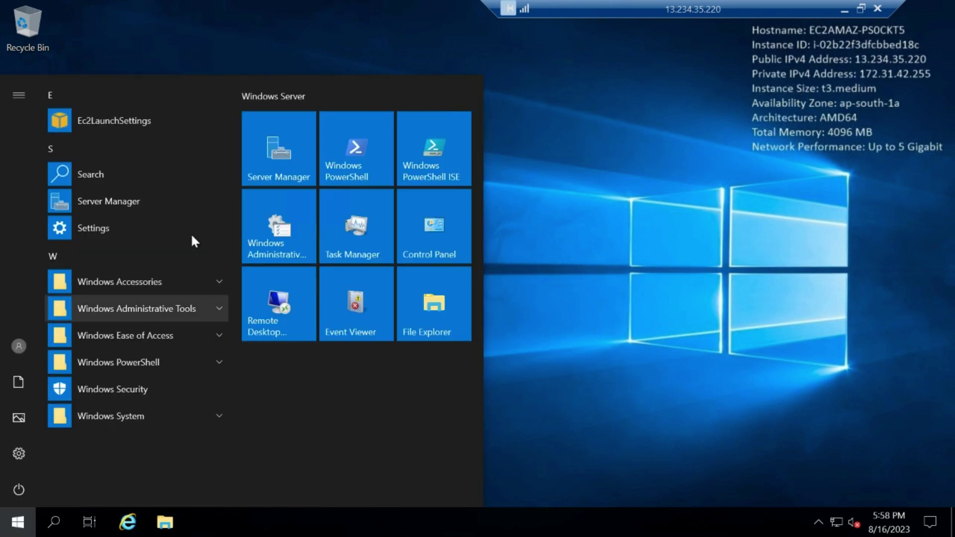
click(285, 158)
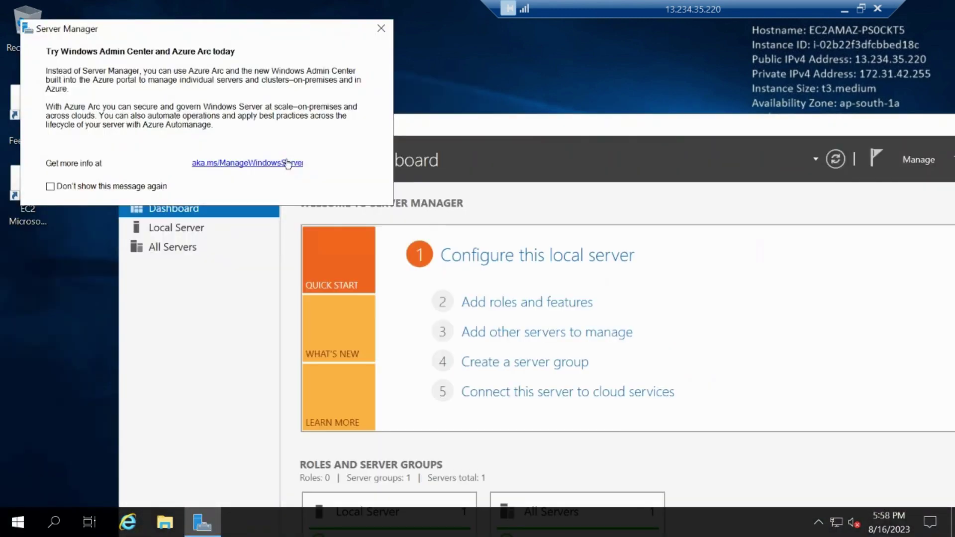
click(381, 28)
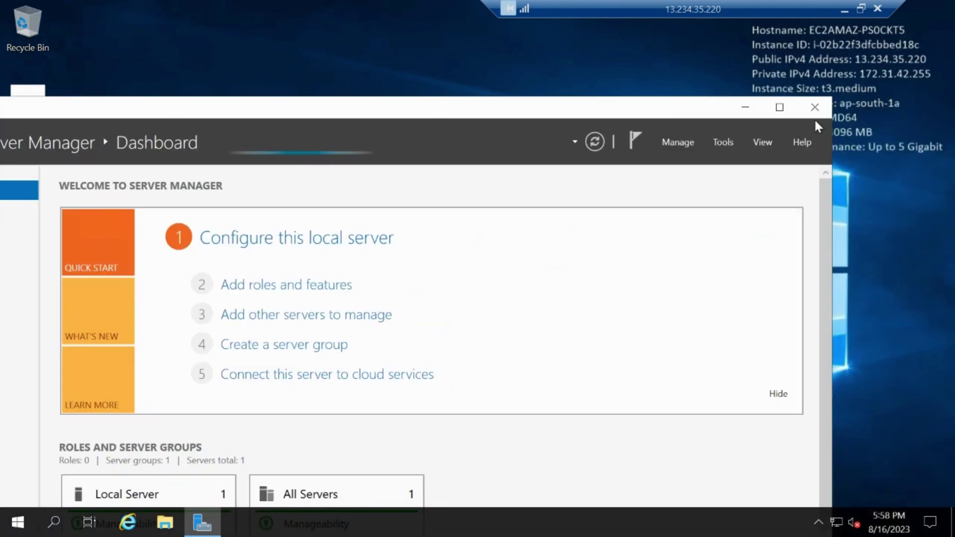
double_click(420, 105)
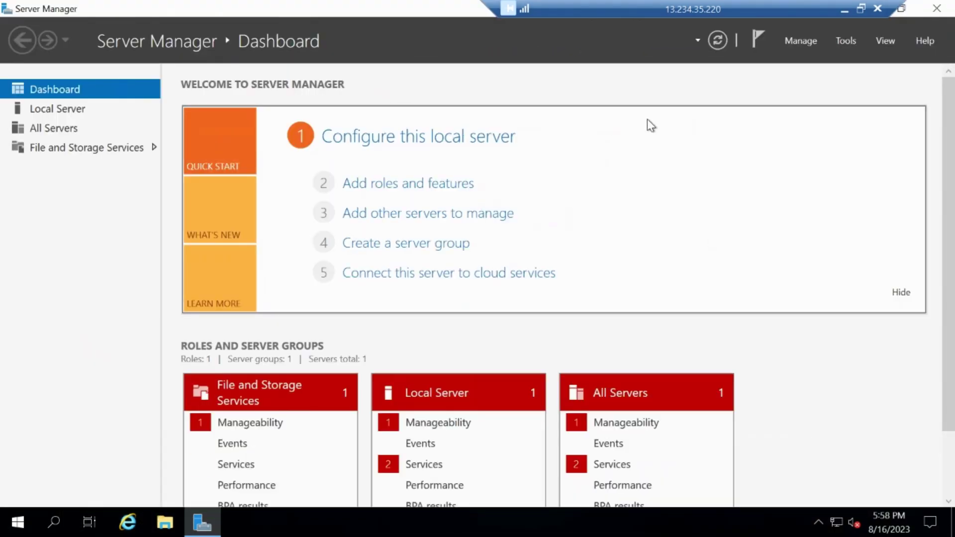
Start Add Roles and Features and advance with defaults to the Server Roles page
click(801, 43)
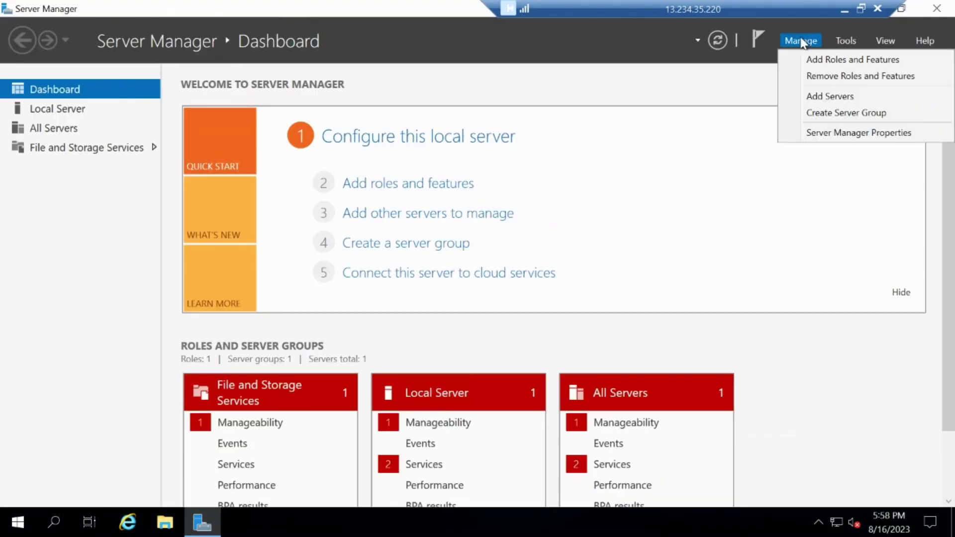
click(911, 59)
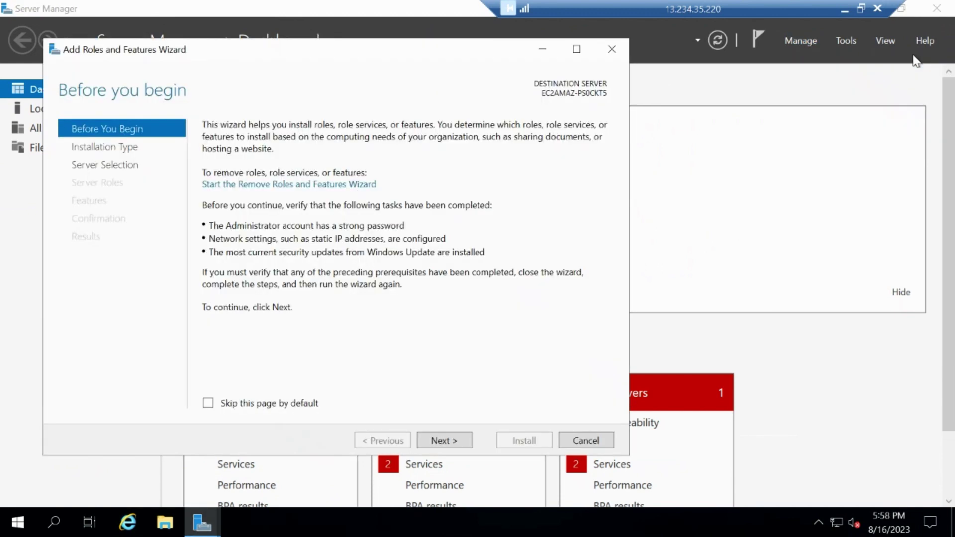
click(441, 441)
click(441, 440)
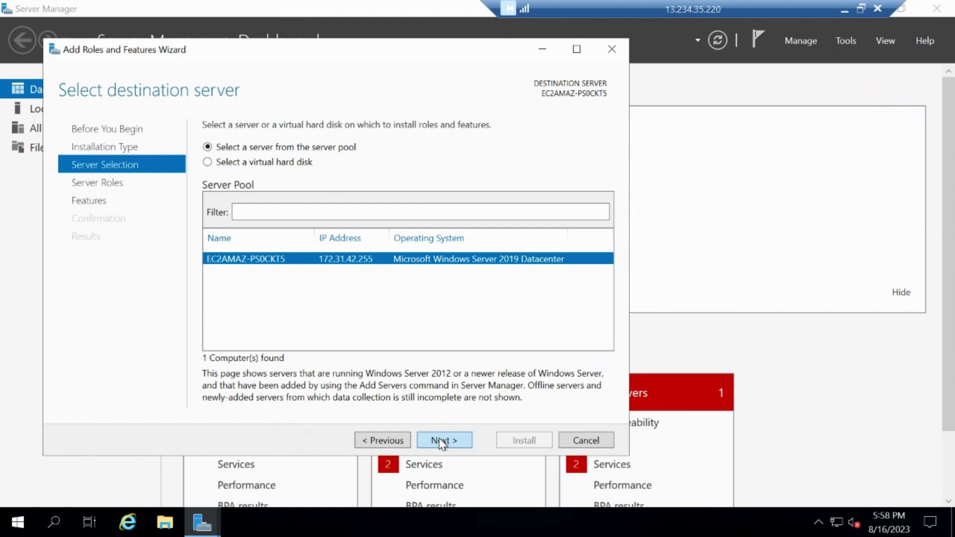
click(442, 441)
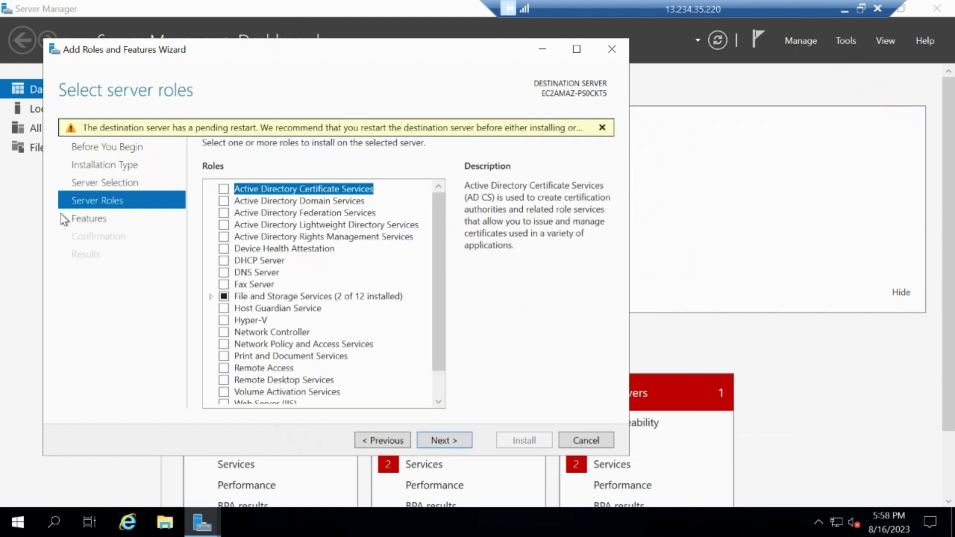
scroll(260, 266, down, 1)
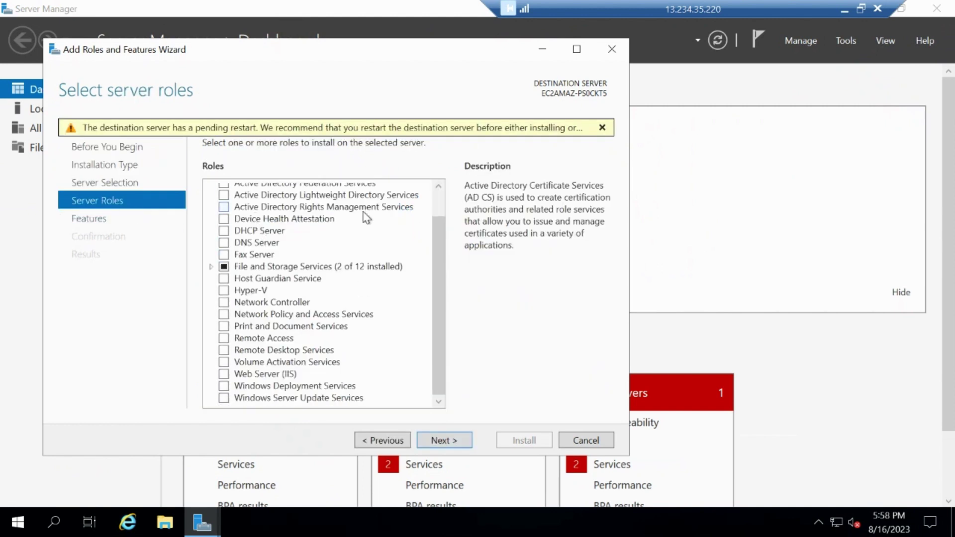
Check Server for NFS under File and iSCSI Services, add its management tools, and reach confirmation
click(211, 267)
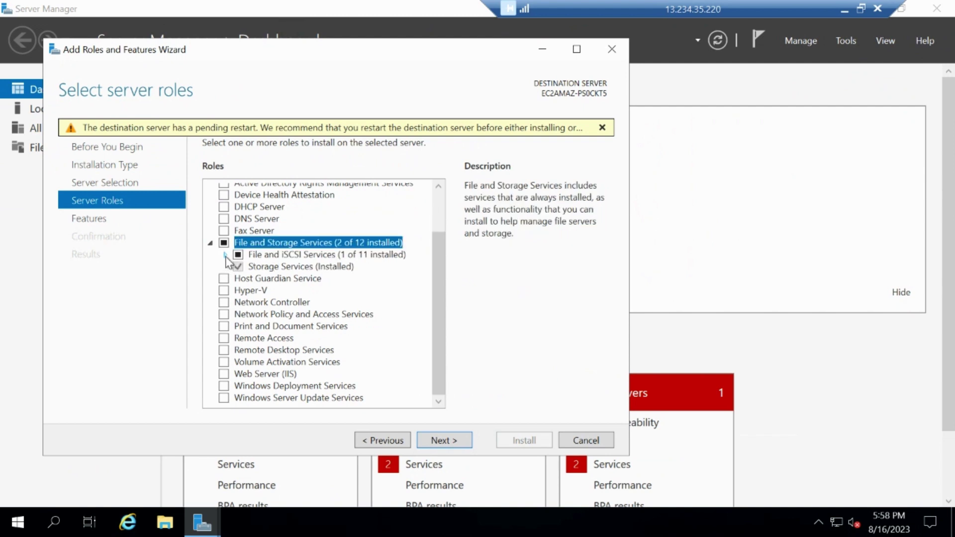
click(226, 254)
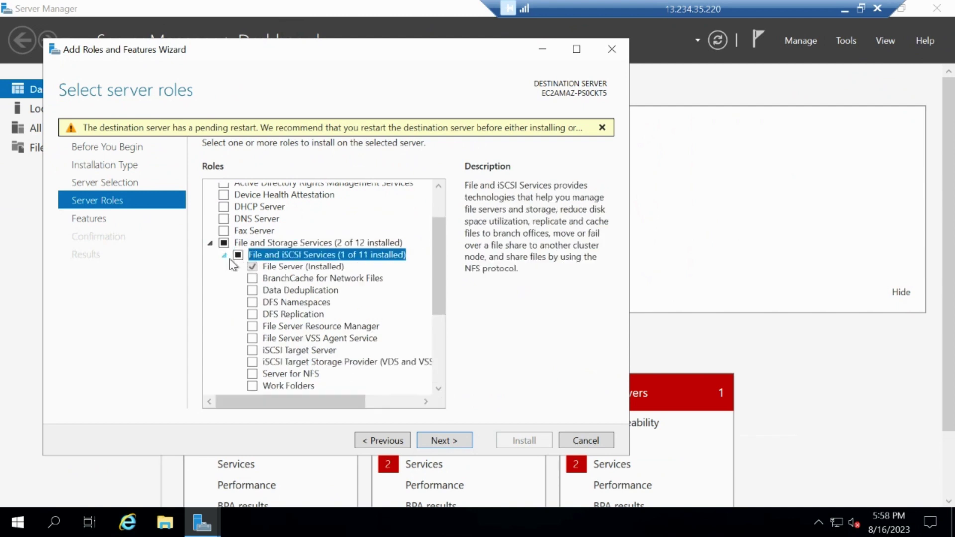
scroll(311, 287, down, 3)
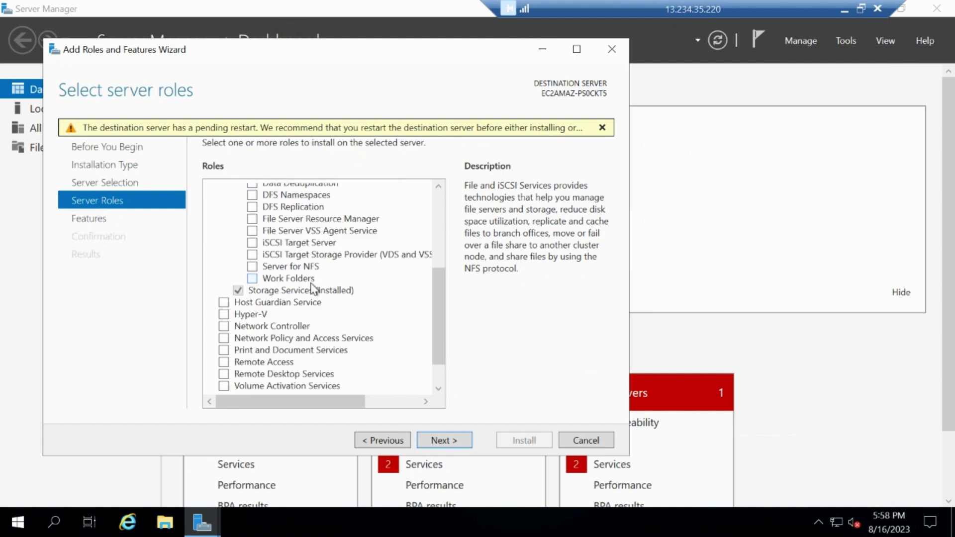
click(259, 267)
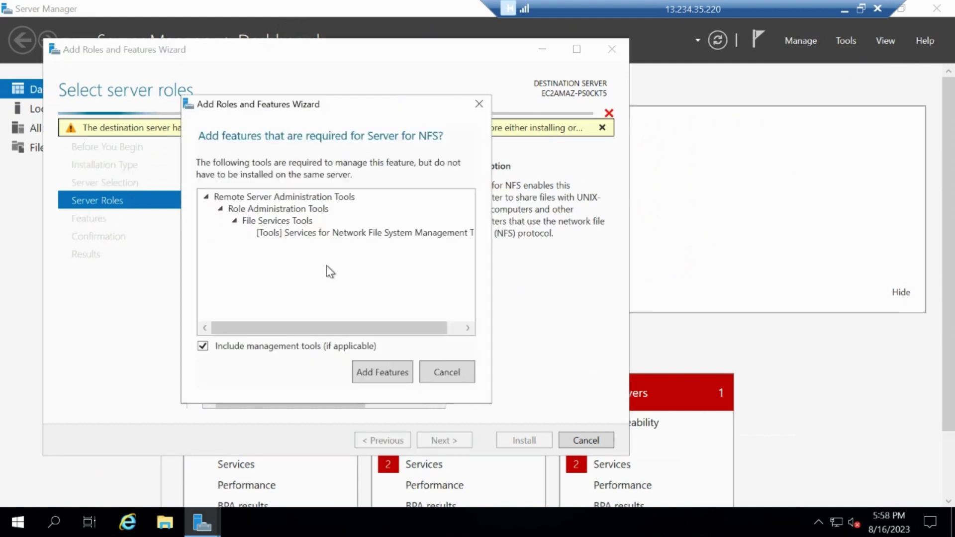
click(387, 375)
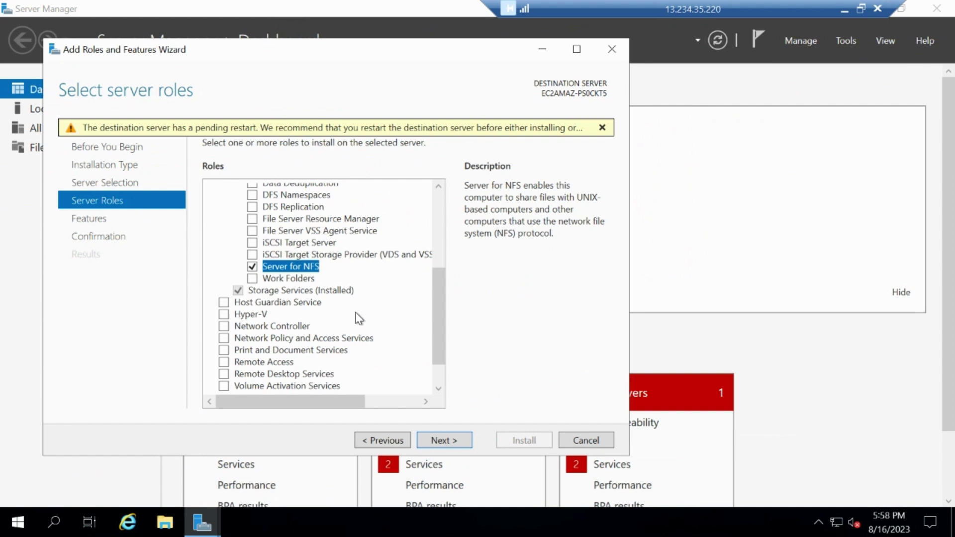
drag(438, 300, 439, 256)
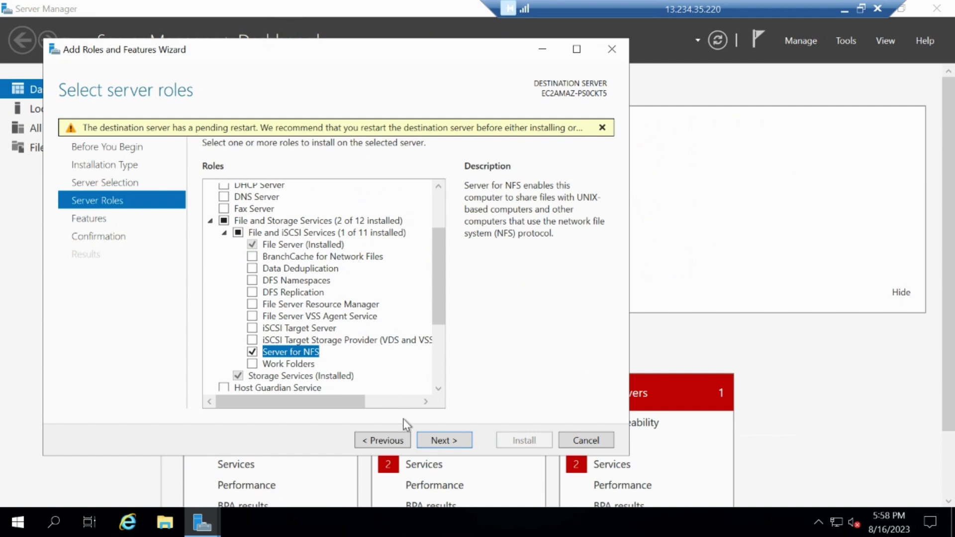
click(449, 442)
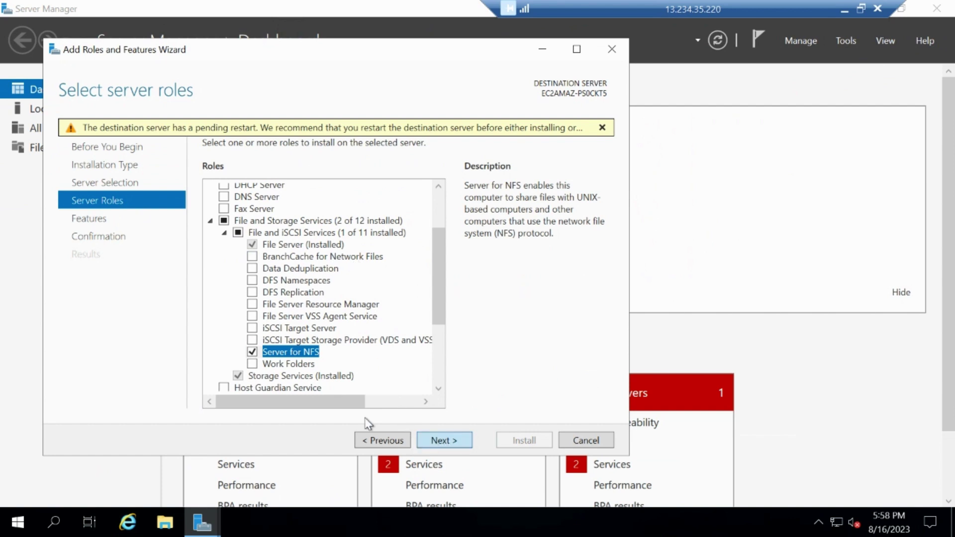
click(447, 442)
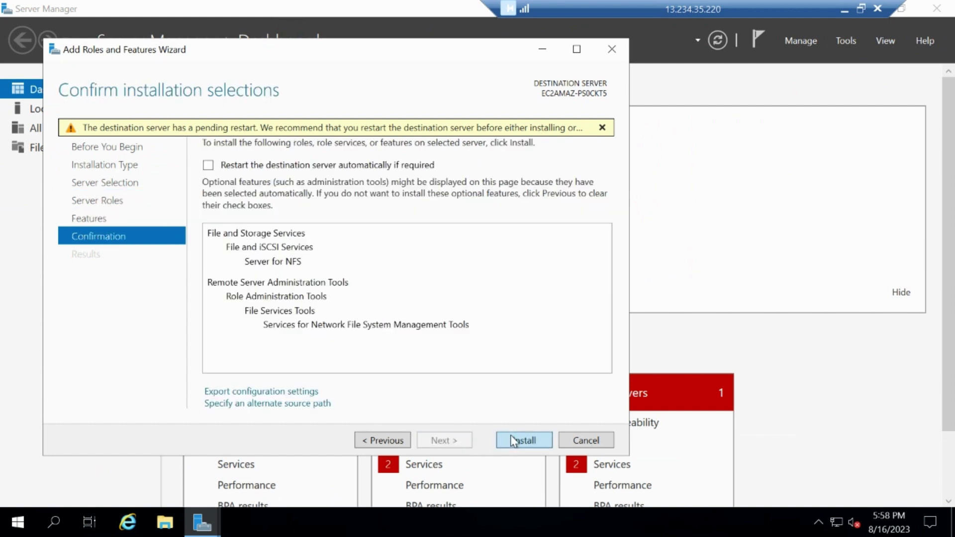
Install Server for NFS with its management tools, then close the finished wizard
click(522, 441)
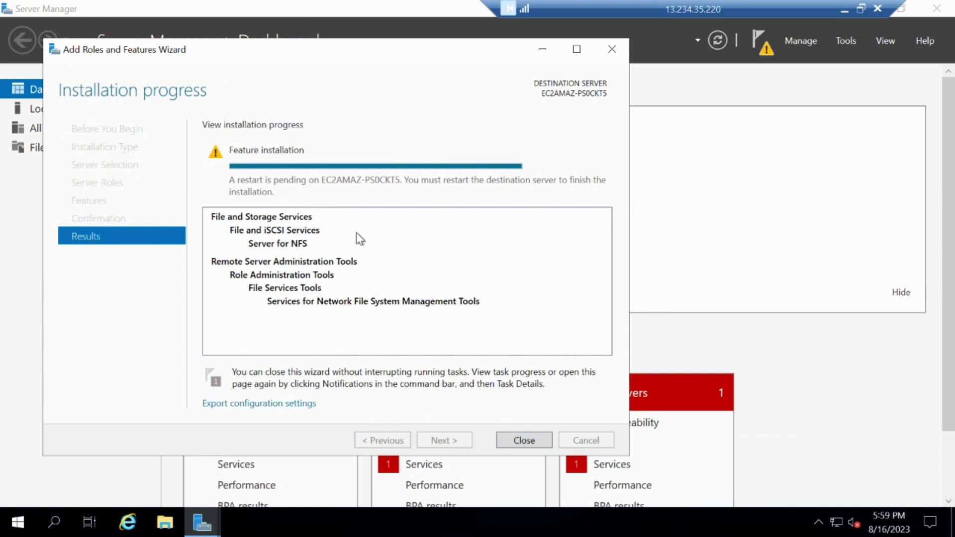
click(520, 441)
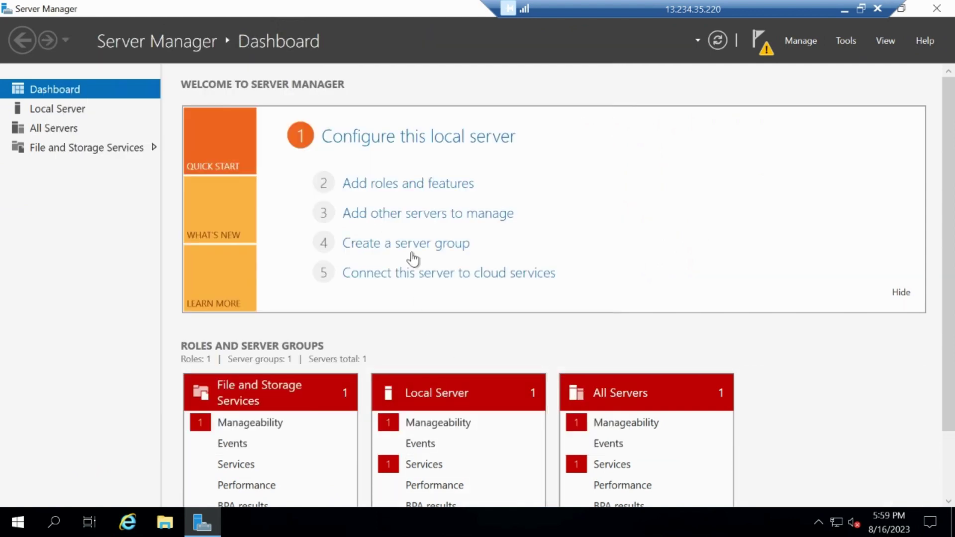
Close Server Manager and refresh the desktop
double_click(387, 10)
key(alt+F4)
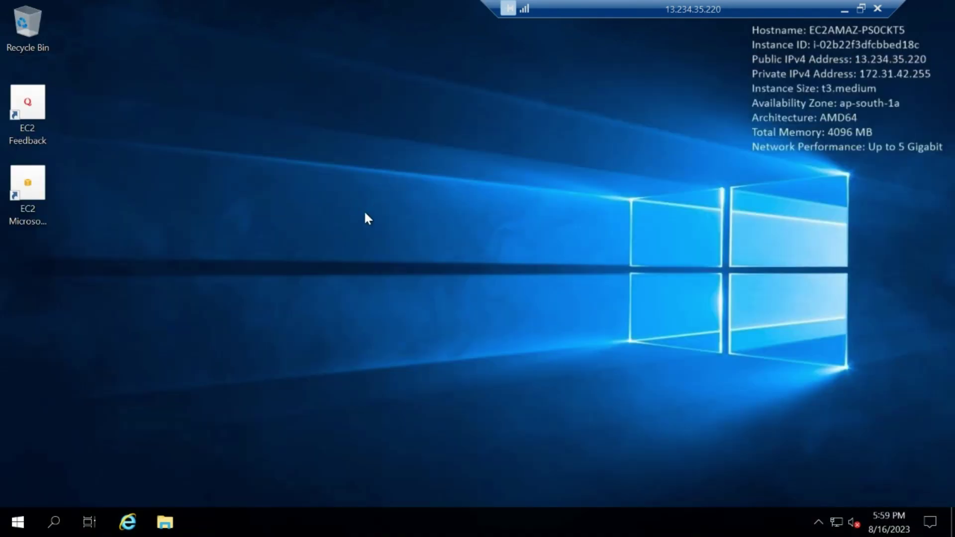
right_click(365, 214)
click(418, 245)
Open Command Prompt from search and type ping at the prompt
click(70, 522)
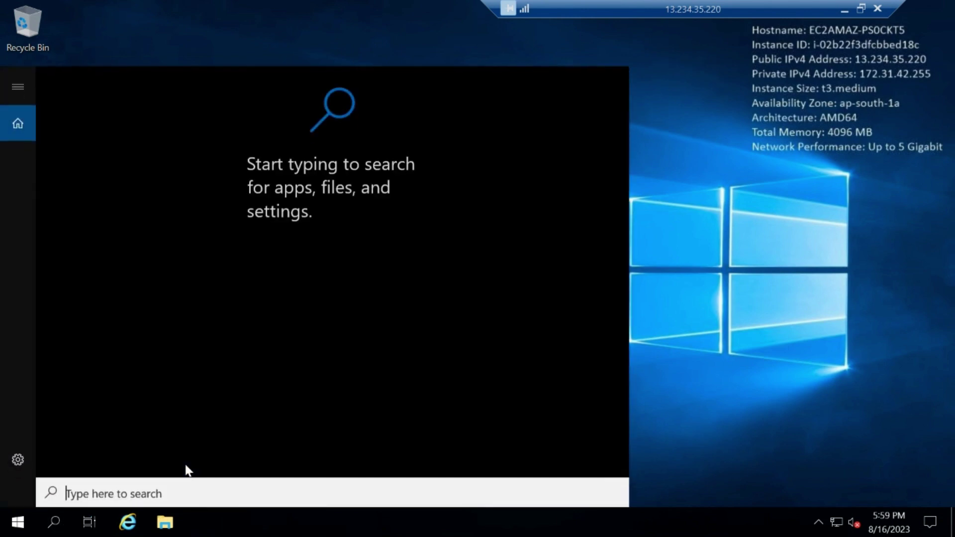
text(cmd)
key(Return)
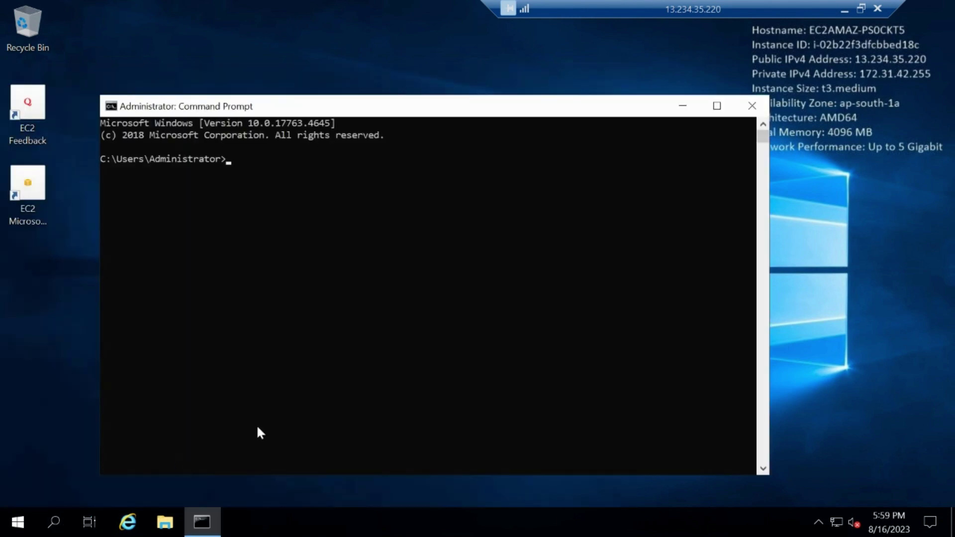
text(ping)
Copy Linux1's private IPv4 address 172.31.33.220 from the EC2 console
click(844, 8)
click(651, 289)
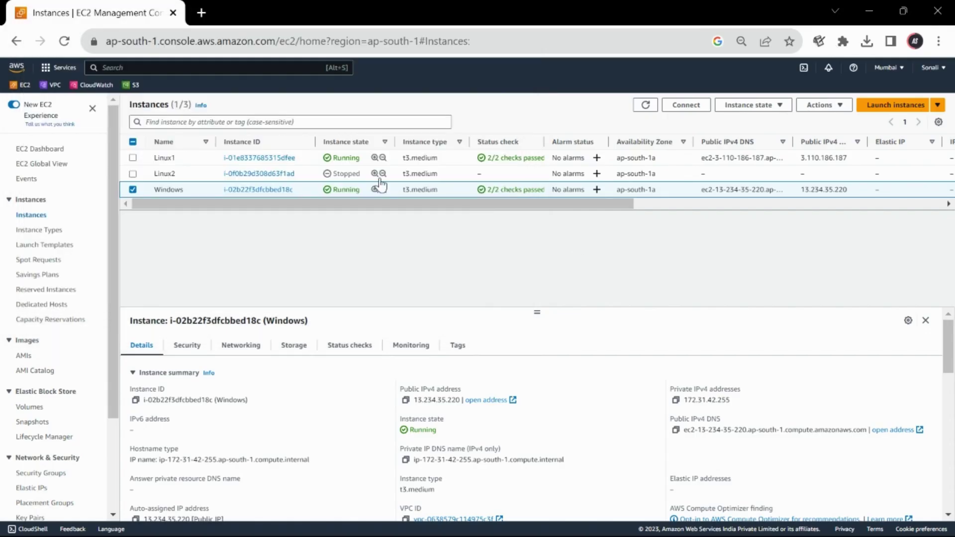
click(221, 159)
click(676, 401)
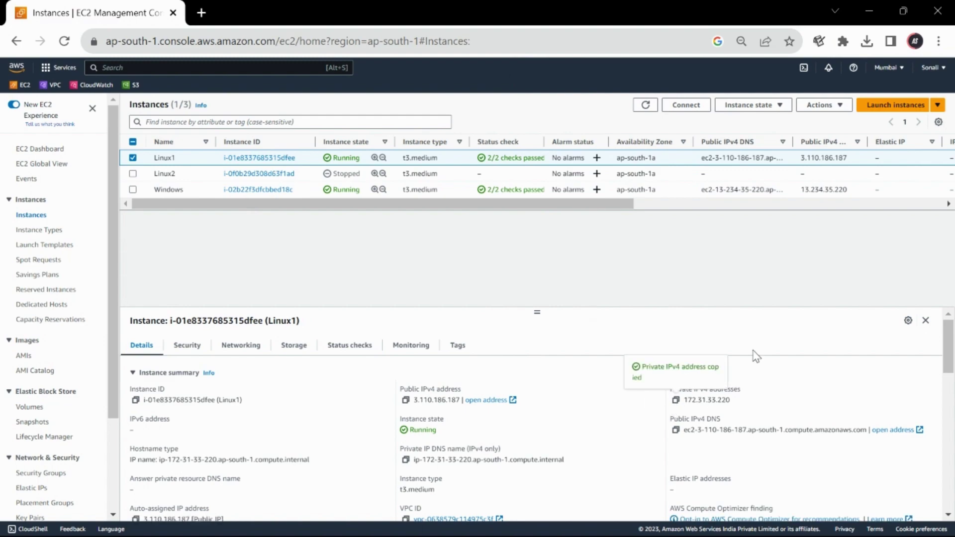
key(alt+Tab)
key(alt+Tab)
Ping 172.31.33.220 with 4 of 4 replies, then close Command Prompt and refresh
key(ctrl+v)
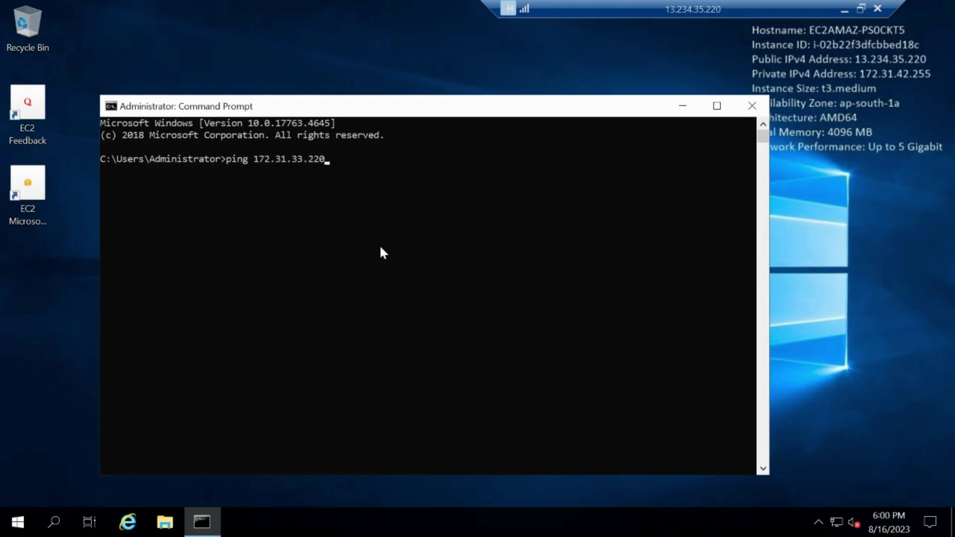
key(Return)
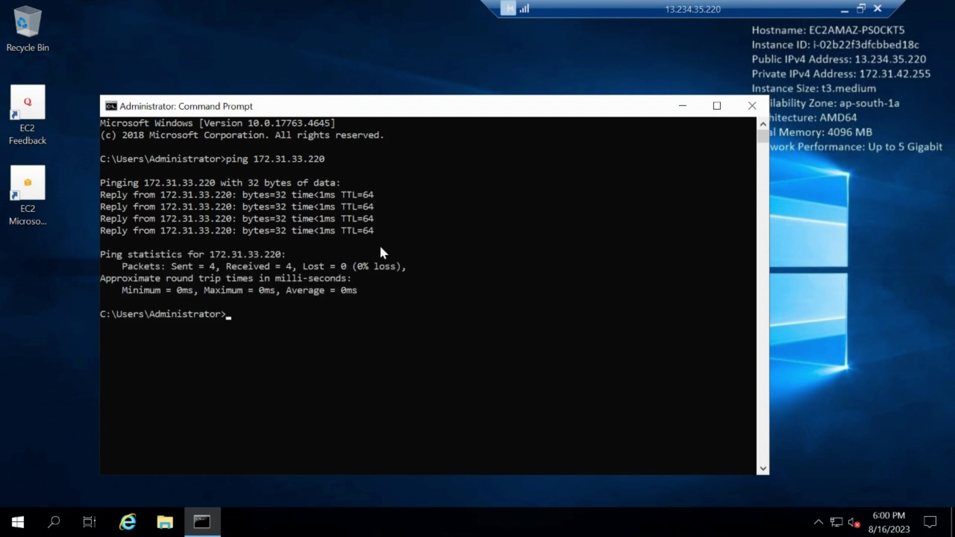
click(751, 106)
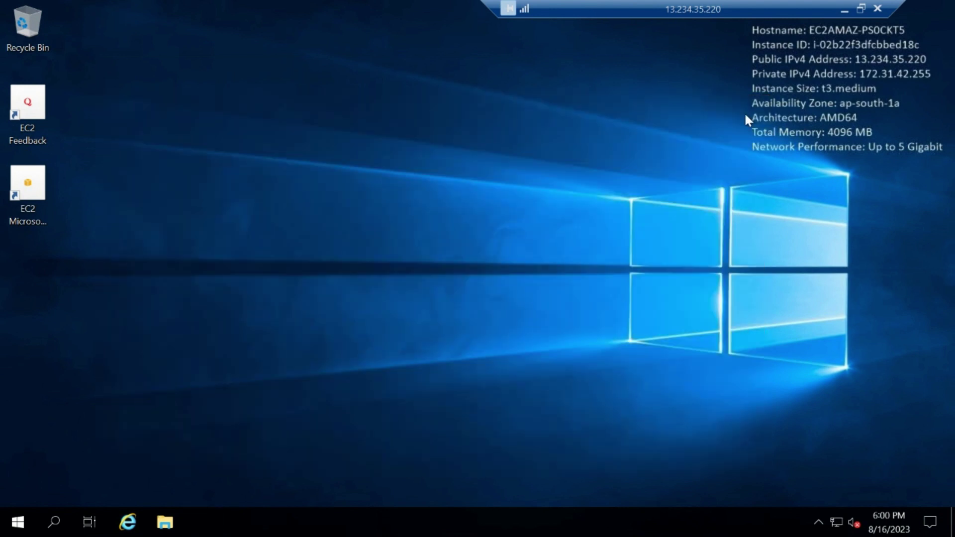
right_click(503, 192)
click(554, 237)
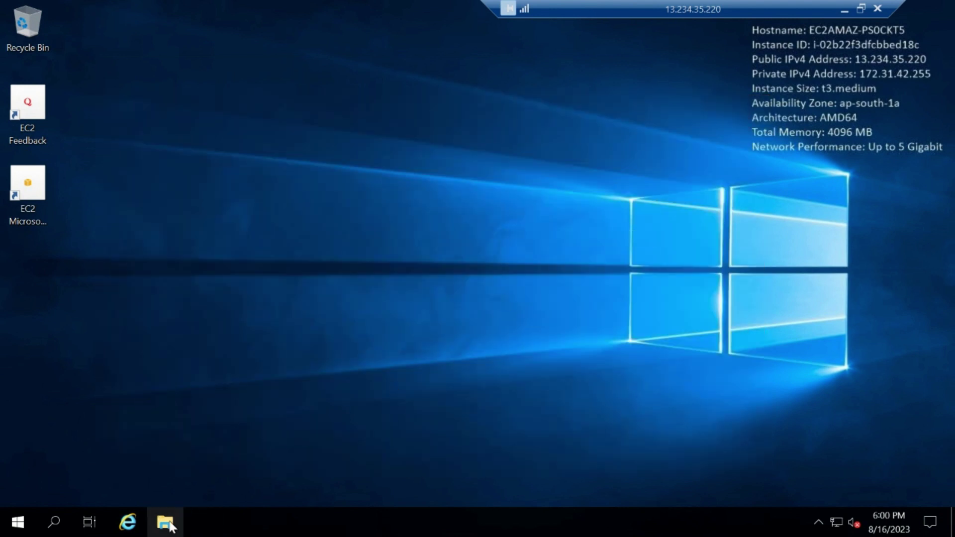
Open New Volume (D:) in File Explorer and select the test folder
key(super+e)
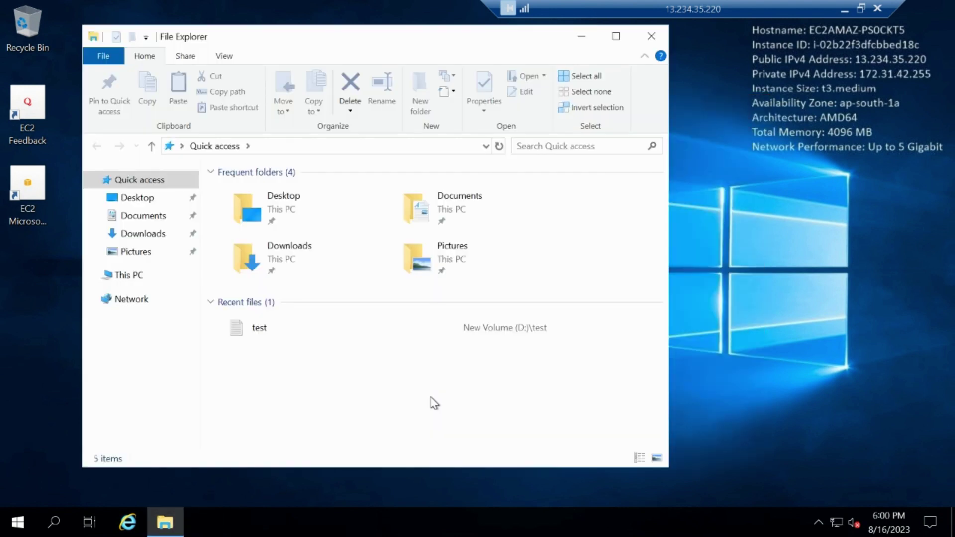
click(139, 280)
double_click(469, 382)
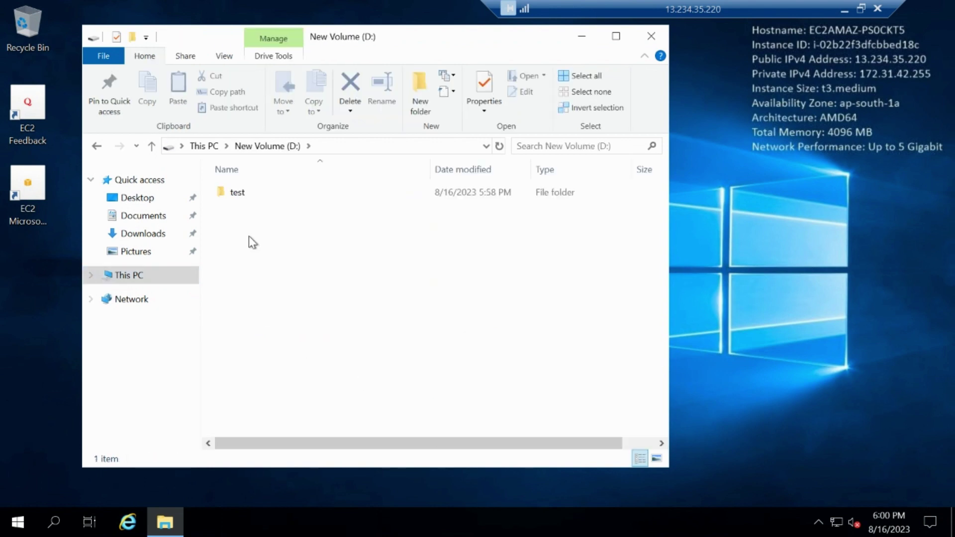
click(265, 194)
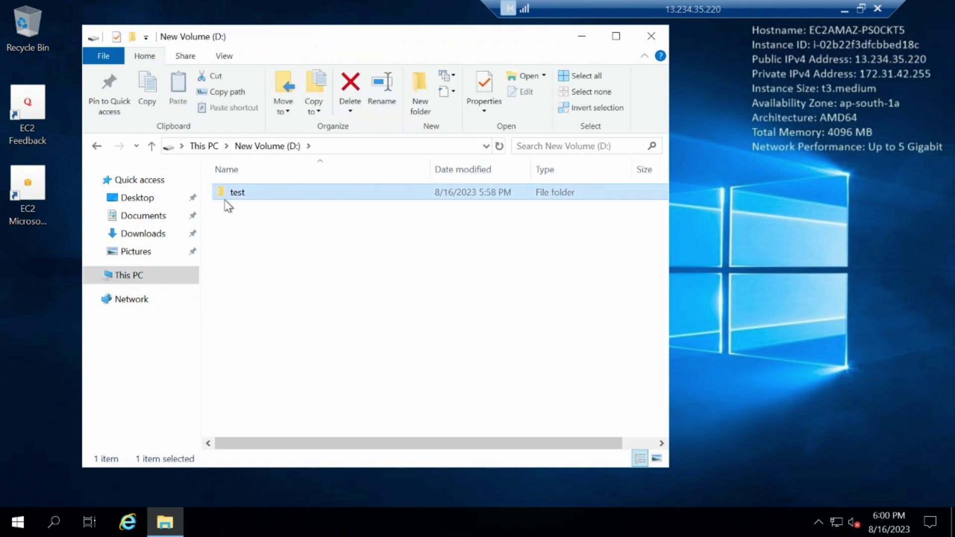
Enable NFS sharing on the test folder with share name windowsnfs
right_click(346, 197)
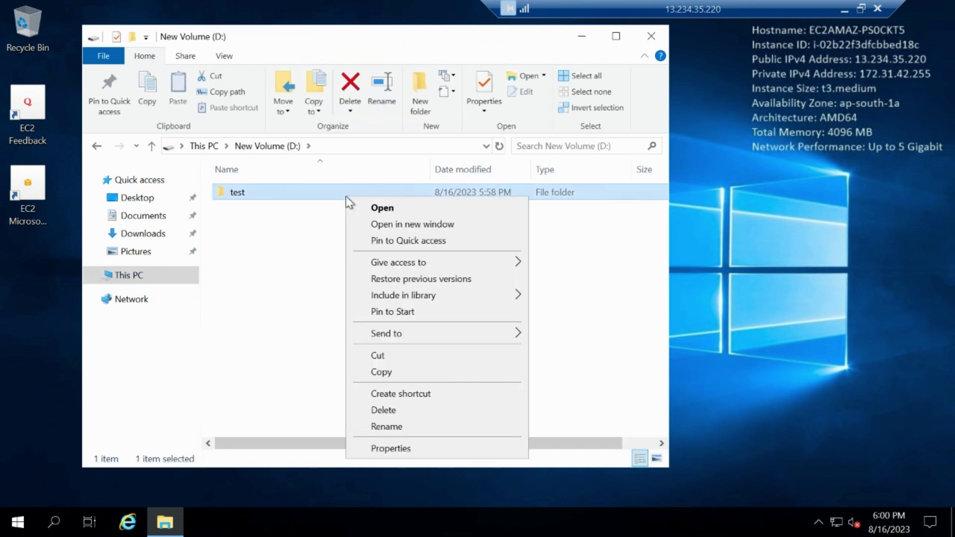
click(411, 450)
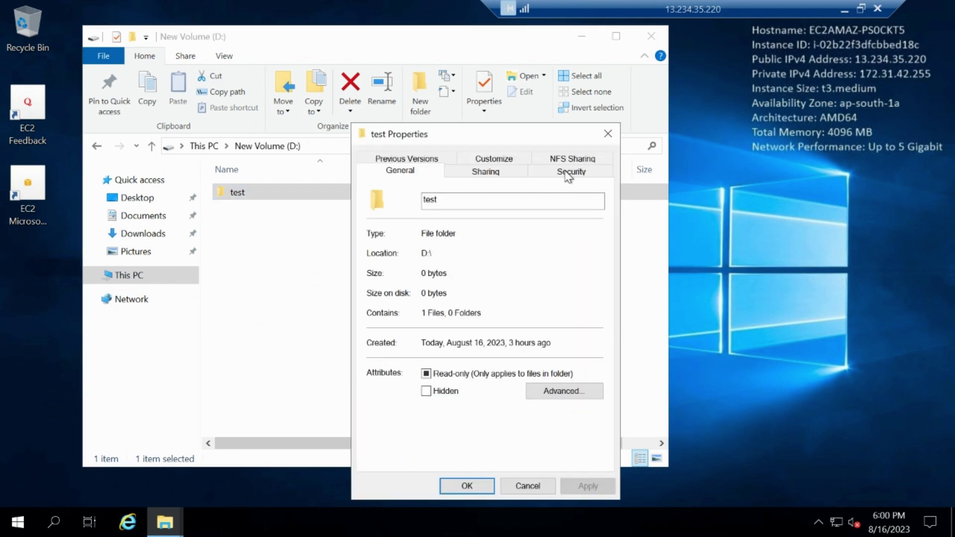
click(573, 159)
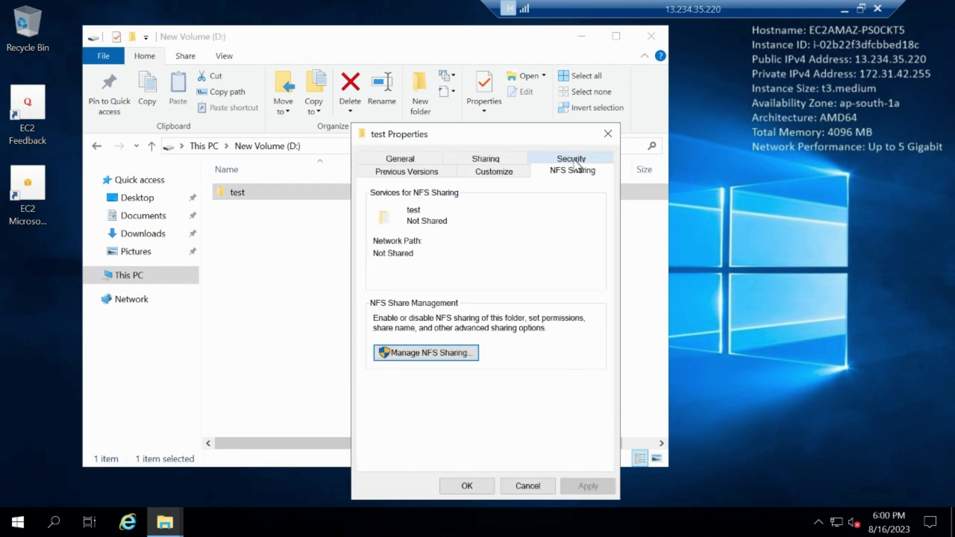
click(423, 356)
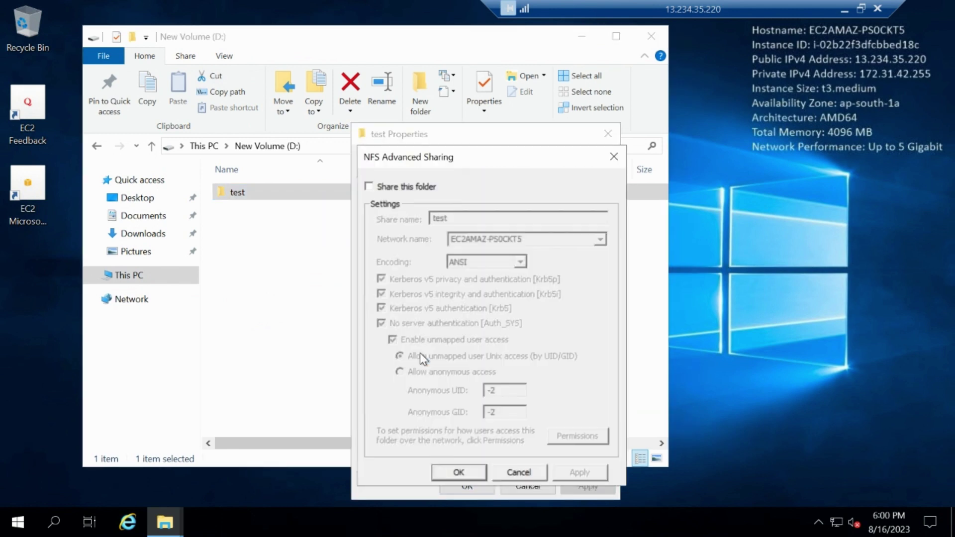
click(398, 189)
drag(449, 217, 420, 224)
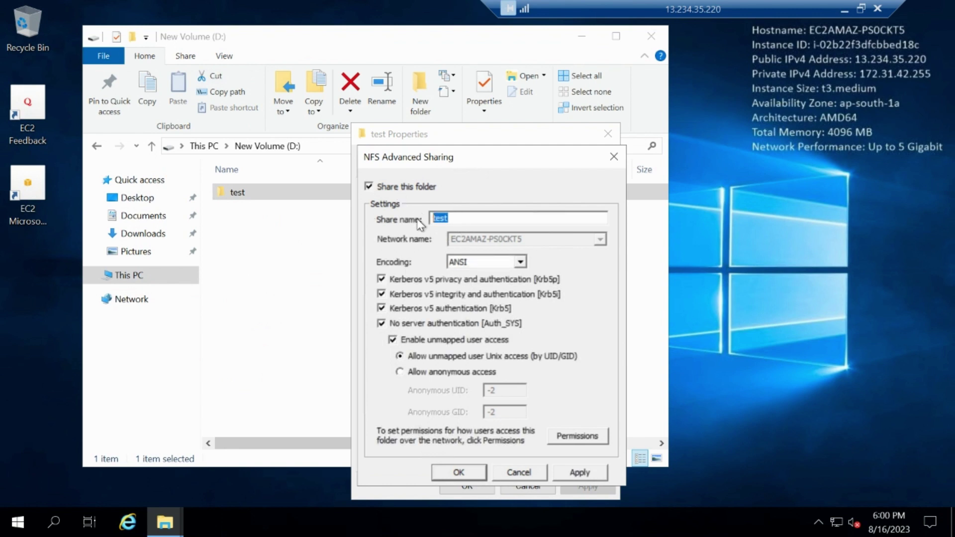
text(windowsnfs)
Grant ALL MACHINES Read-Write with root access allowed, apply, and close Properties
click(590, 436)
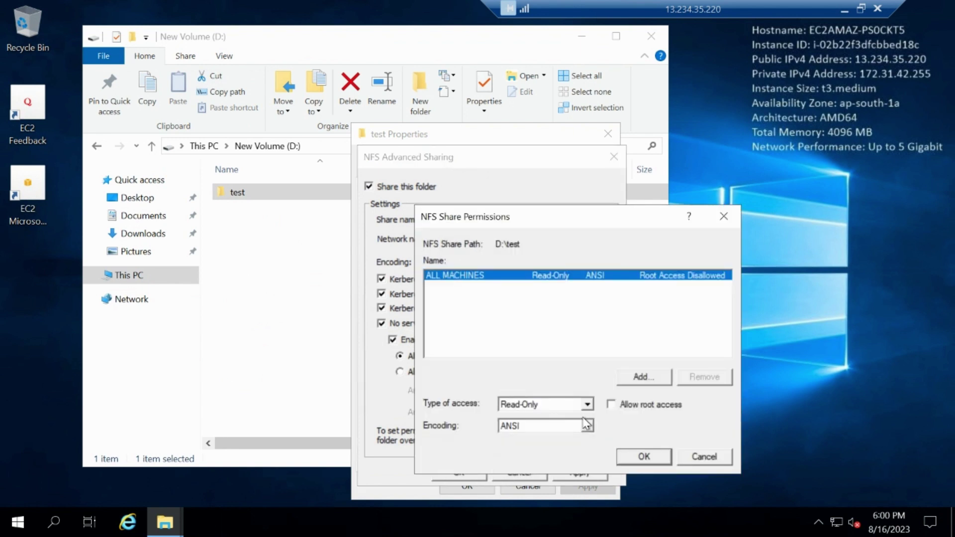
click(587, 404)
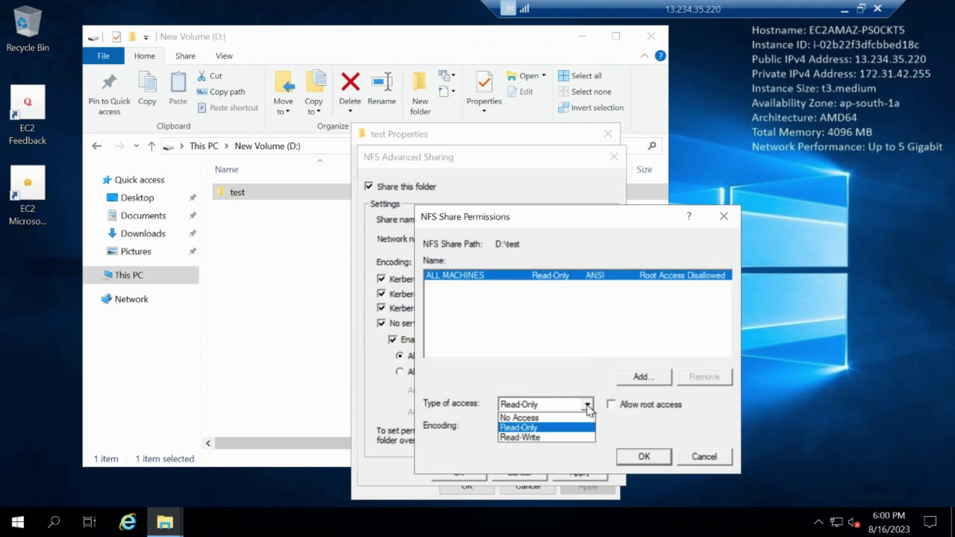
click(528, 434)
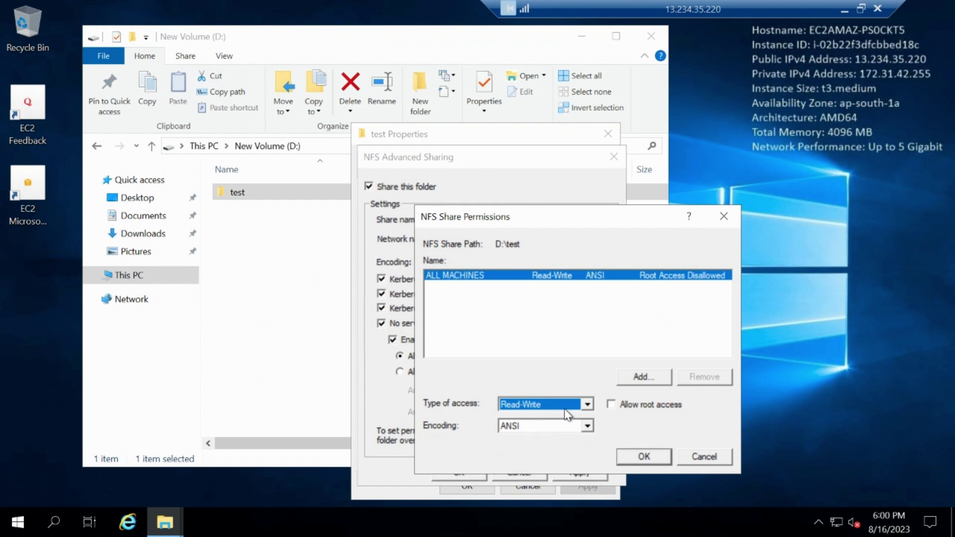
click(611, 404)
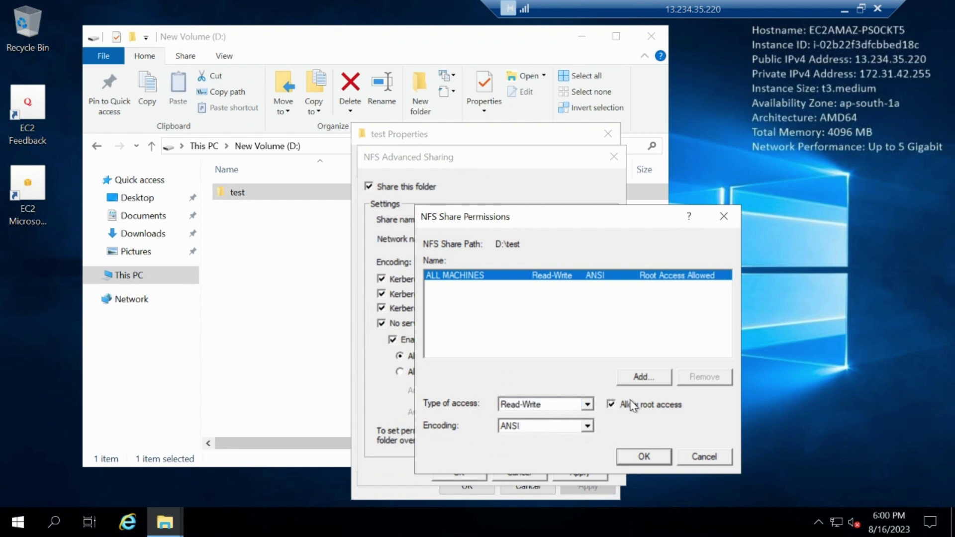
click(644, 457)
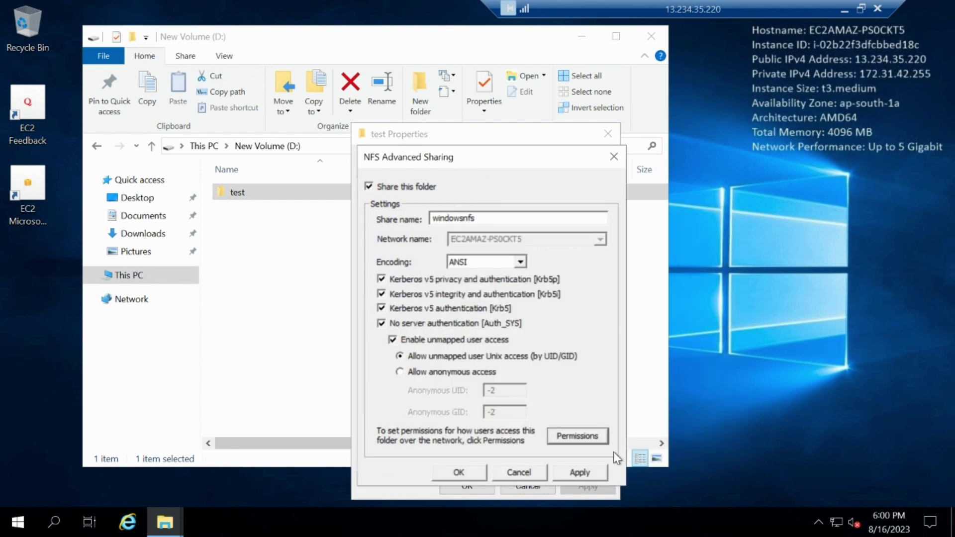
click(581, 474)
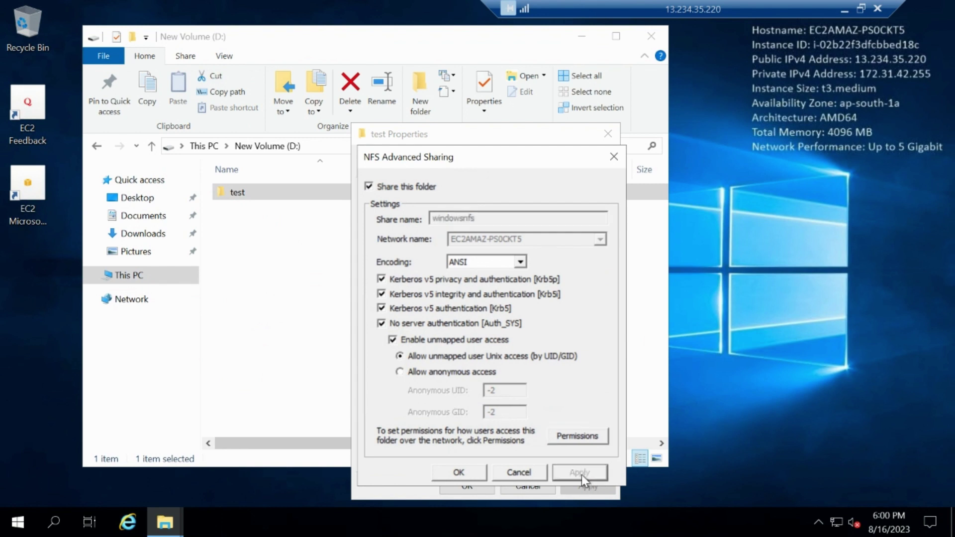
click(477, 476)
click(475, 487)
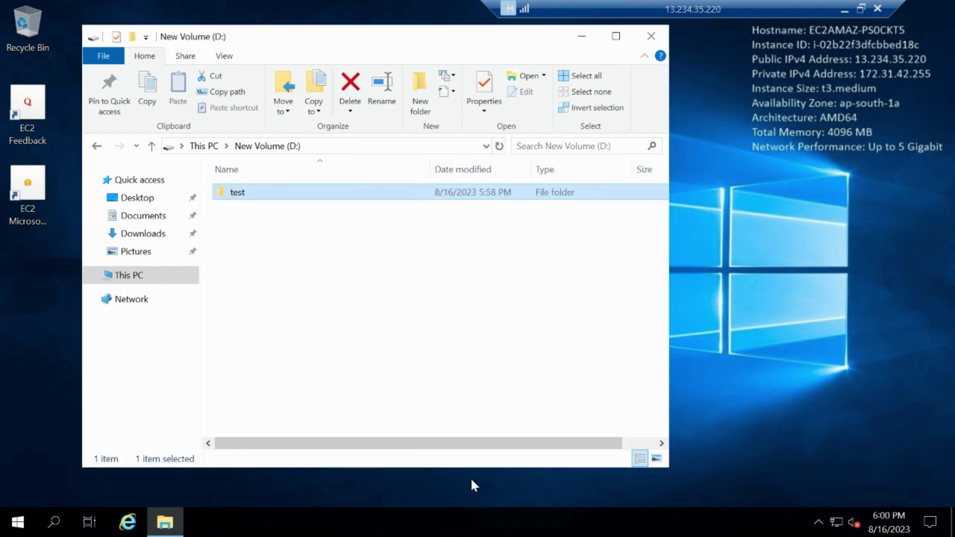
Close File Explorer, refresh the remote desktop, and return to the PuTTY terminal
click(652, 36)
right_click(413, 183)
click(471, 225)
click(845, 10)
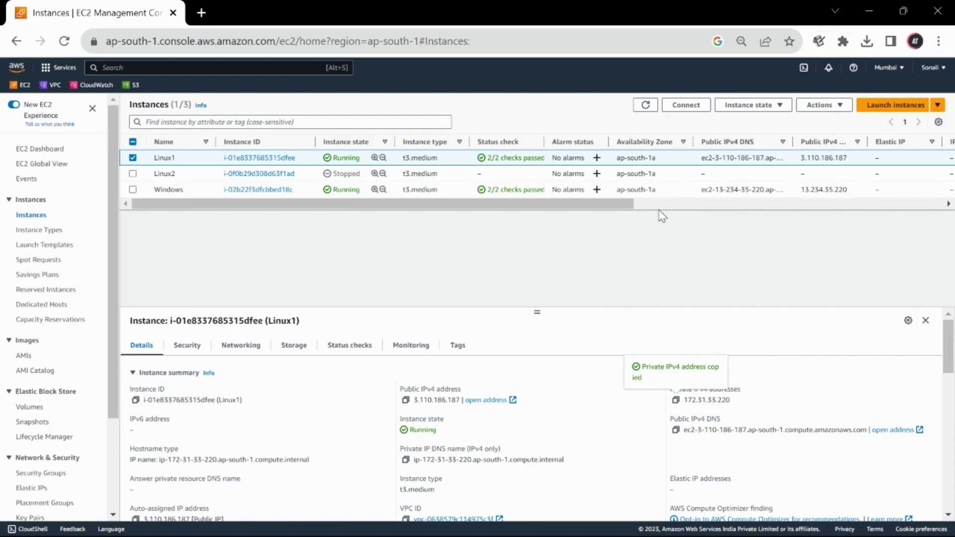
key(alt+Tab)
click(658, 207)
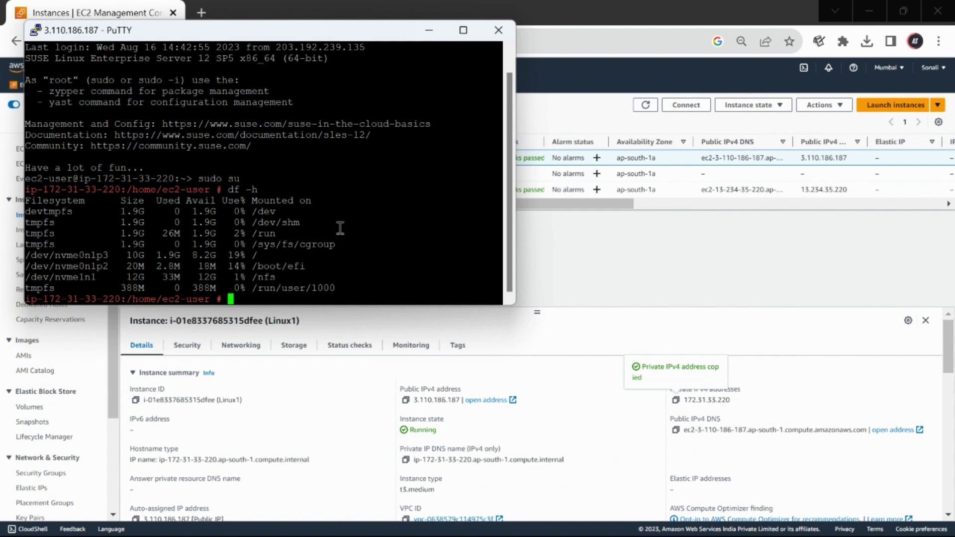
Create the /akash directory with cd / and mkdir akash, then begin typing mount -t nfs
text(cd /)
key(Return)
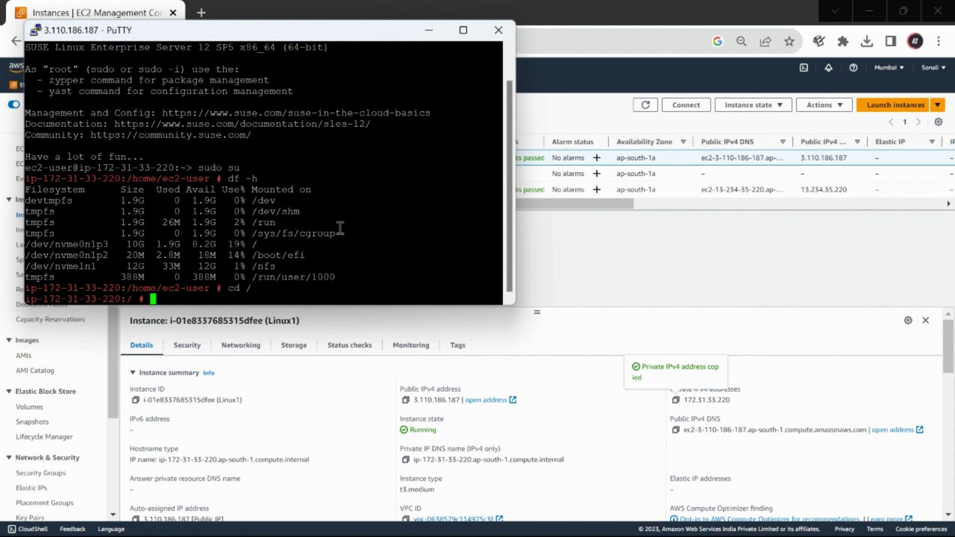
text(mkdir akash)
key(Return)
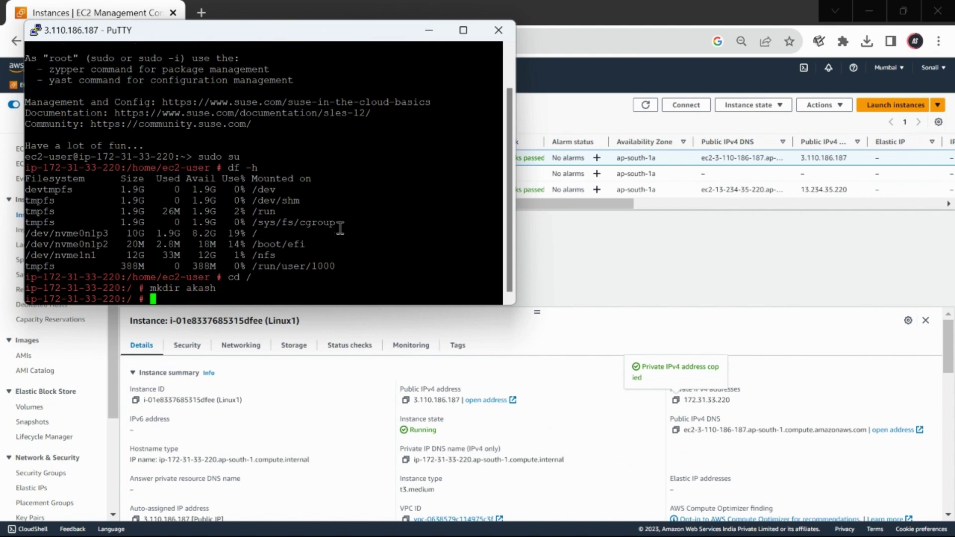
key(super+Up)
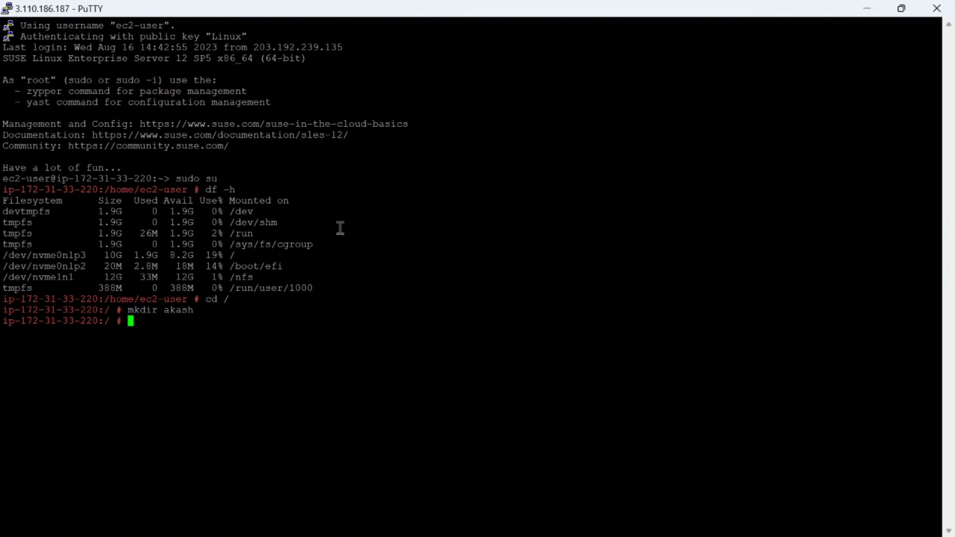
text(mount -t nfs)
Copy the Windows instance's private IPv4 address 172.31.42.255 from the EC2 console
drag(461, 12, 393, 65)
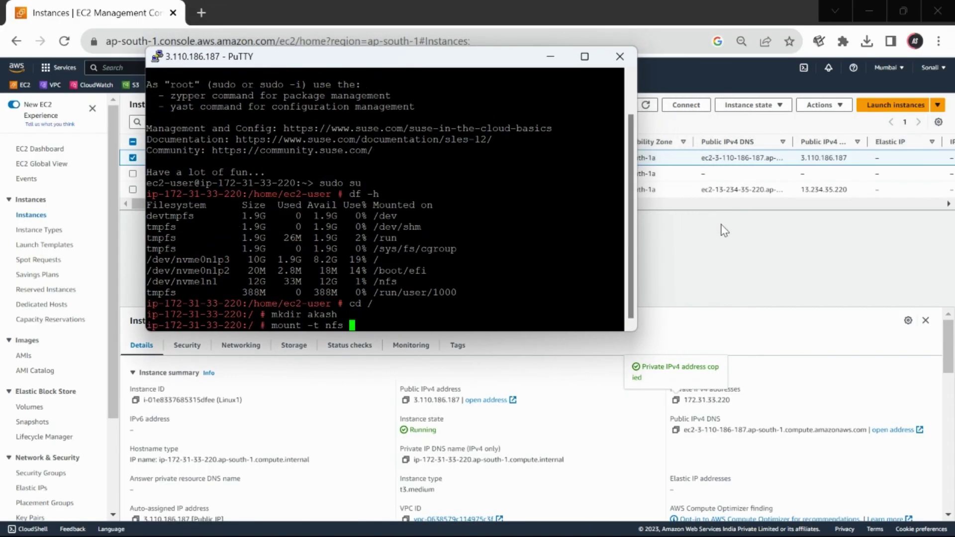
click(587, 222)
click(189, 190)
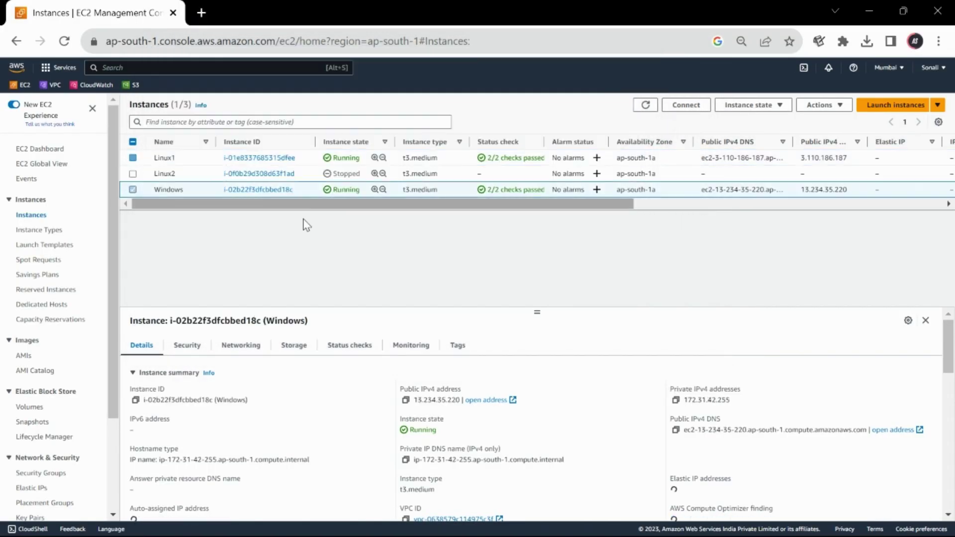
click(675, 400)
key(alt+Tab)
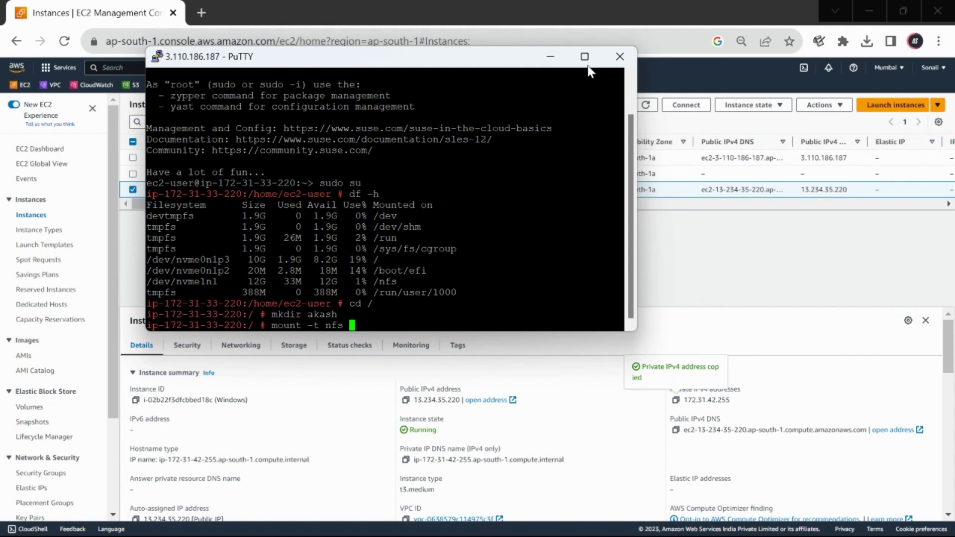
Complete the command as mount -t nfs 172.31.42.255:/windowsnfs /akash/
click(585, 57)
right_click(365, 238)
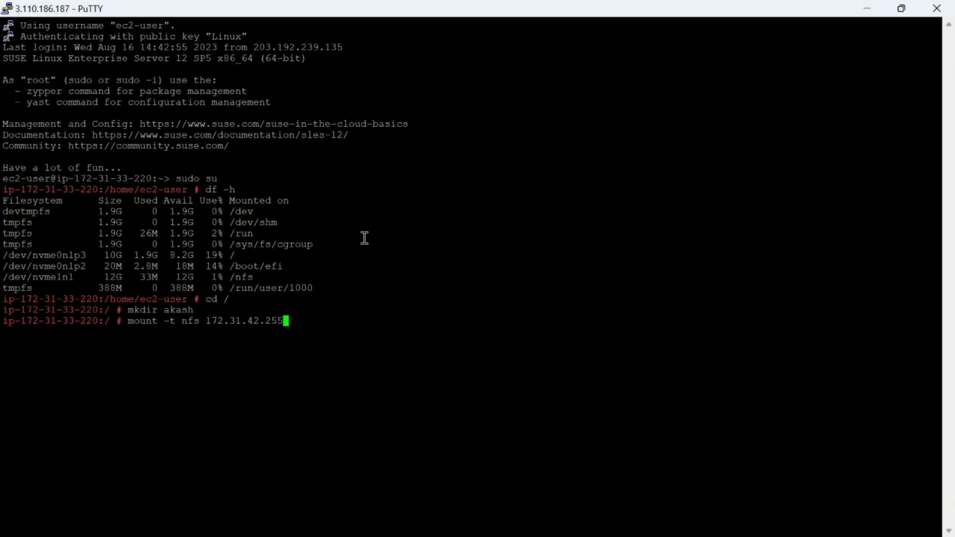
text(/)
key(BackSpace)
text(:/)
text(windowsnfs /akash/)
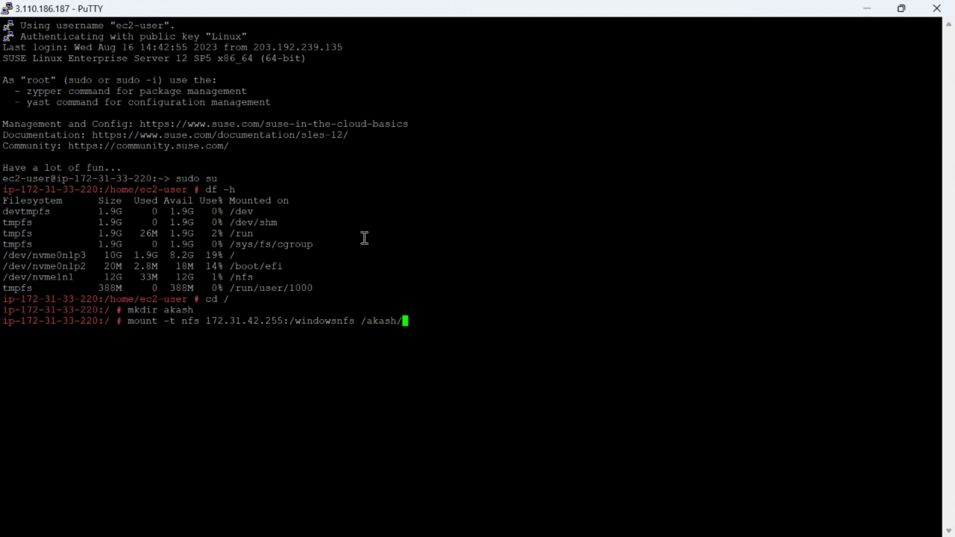
Mount the NFS share, then verify with df -h and ll that /akash shows test.txt
key(Return)
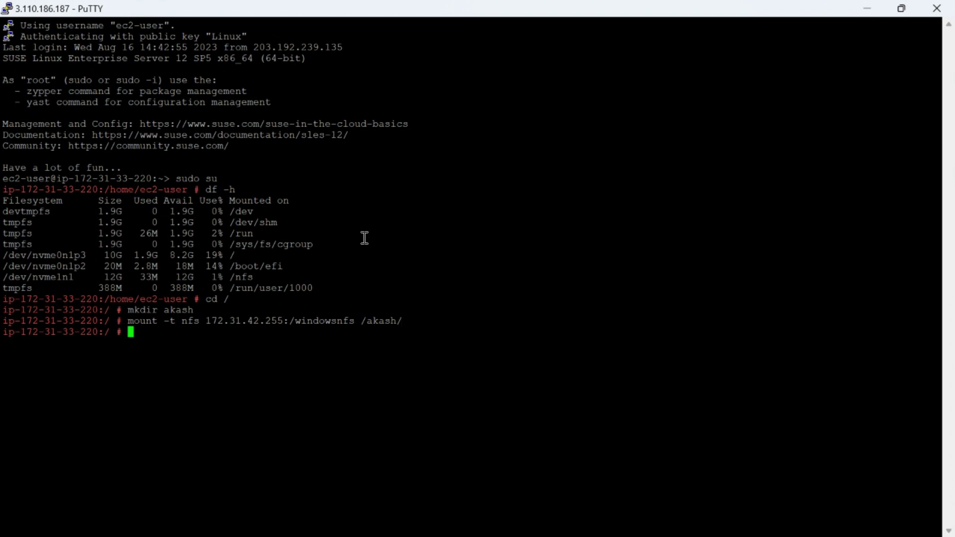
text(df -h)
key(Return)
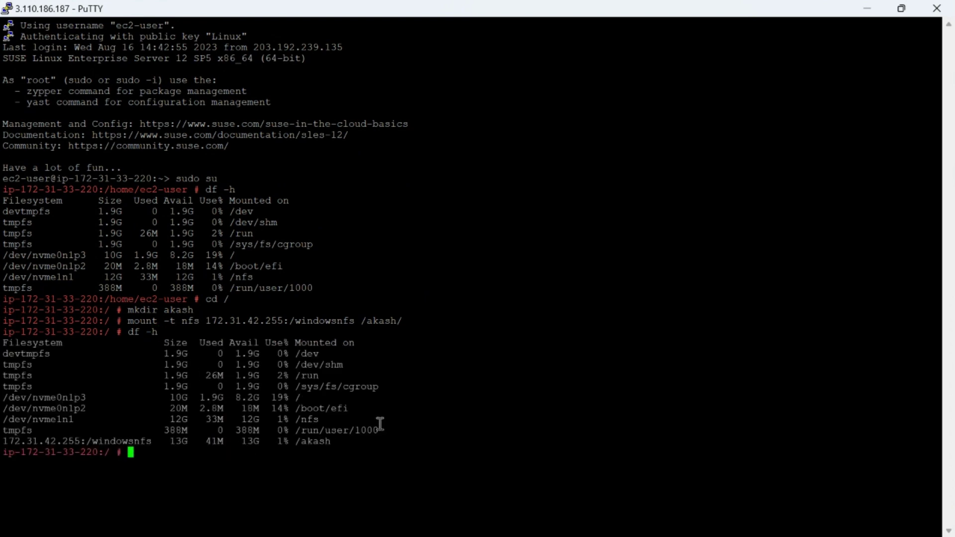
text(cd /akash/)
key(Return)
text(ll)
key(Return)
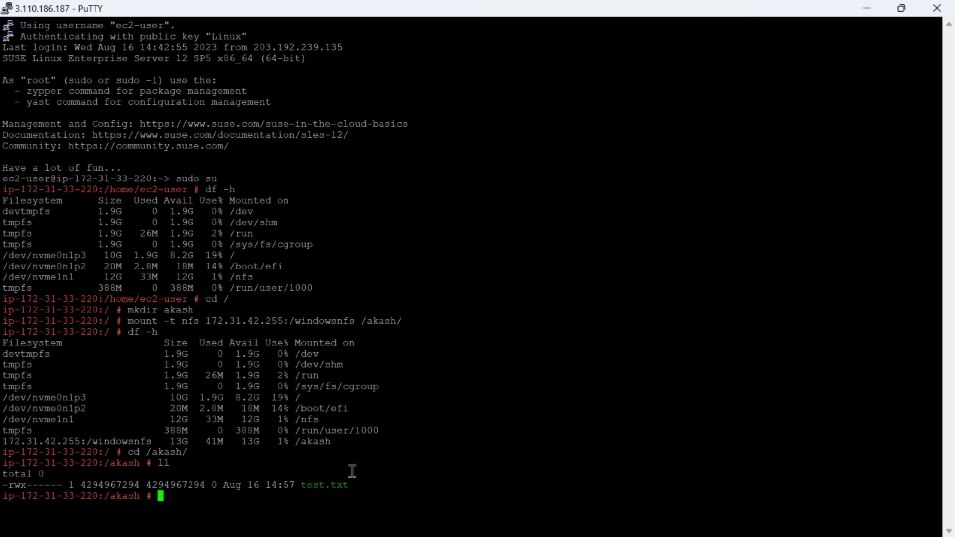
Create an empty test2.txt in /akash and list the folder to confirm it appears
text(touch test2.txt)
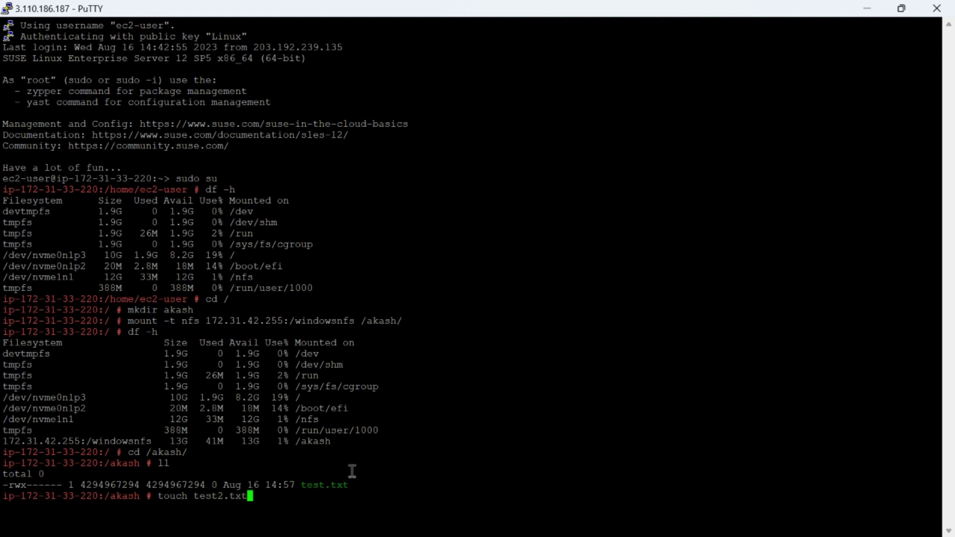
key(Return)
text(ll)
key(Return)
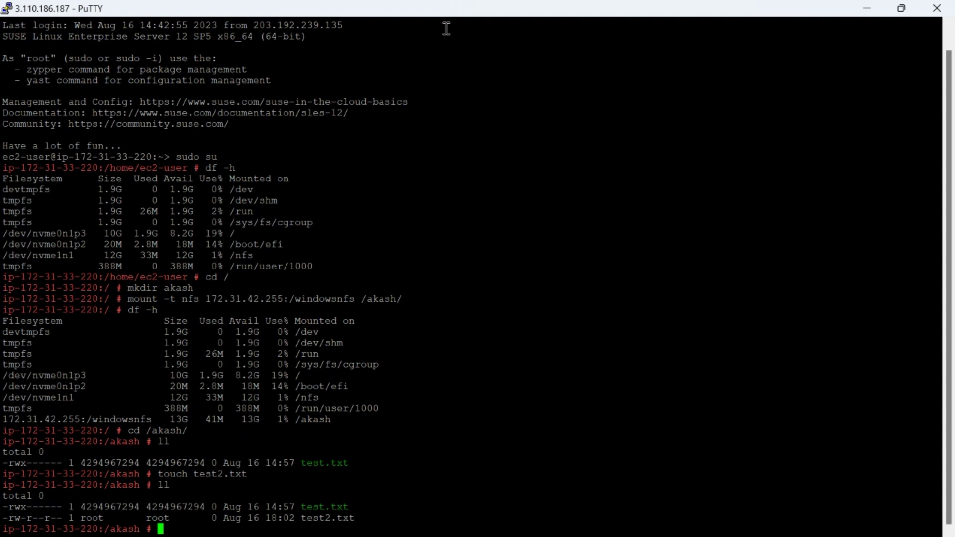
drag(446, 8, 367, 81)
Switch back to the Remote Desktop session and refresh its desktop
key(alt+Tab)
click(599, 213)
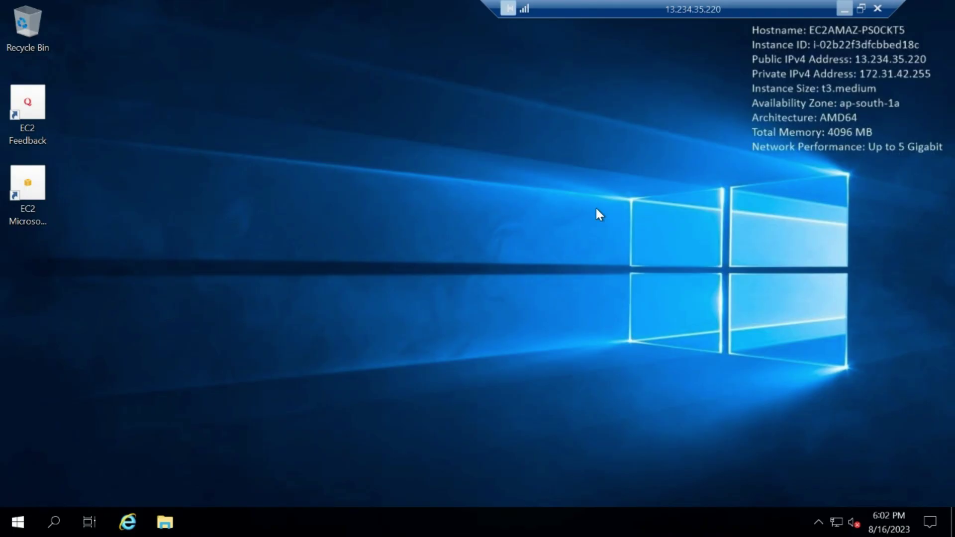
right_click(407, 221)
click(468, 266)
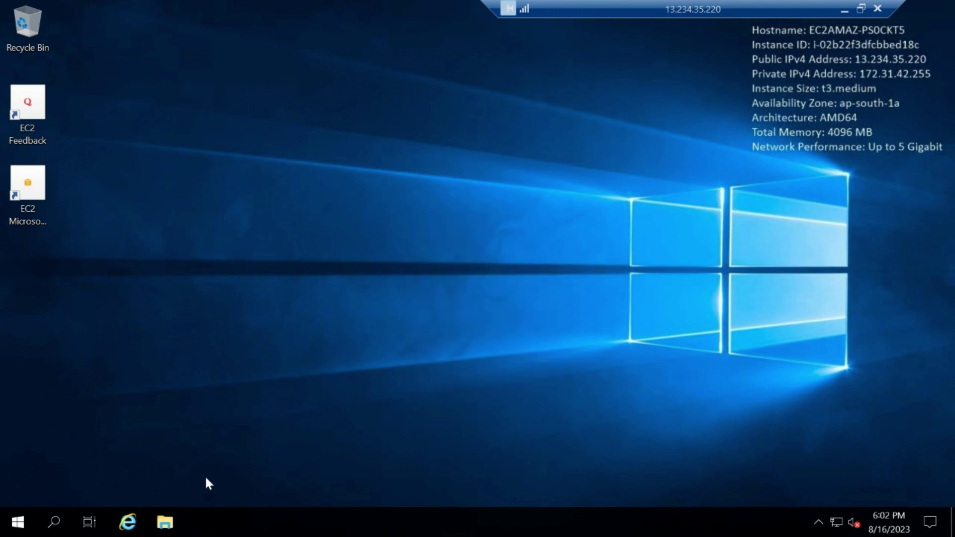
Check that test2 appears in D:\test, then minimize the session to return to the EC2 console
click(166, 522)
click(137, 278)
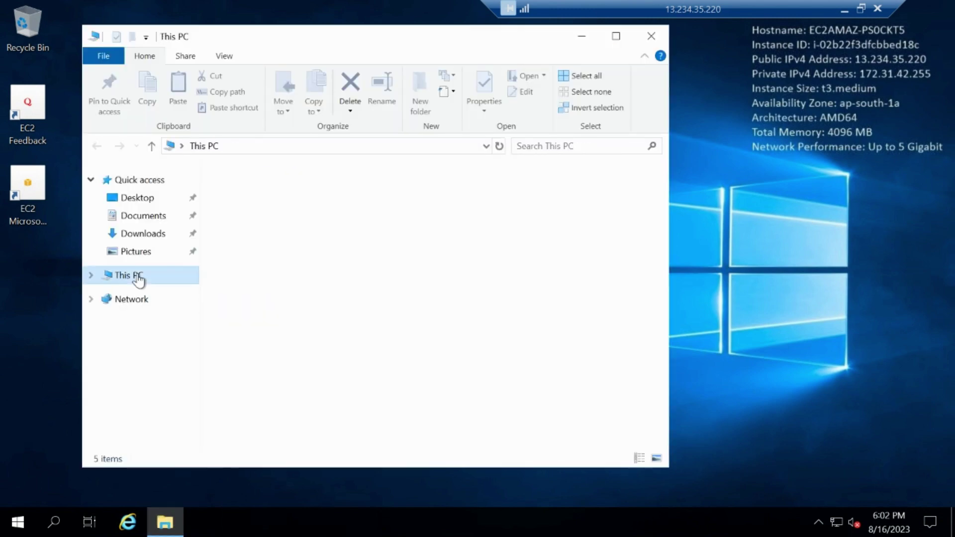
double_click(438, 391)
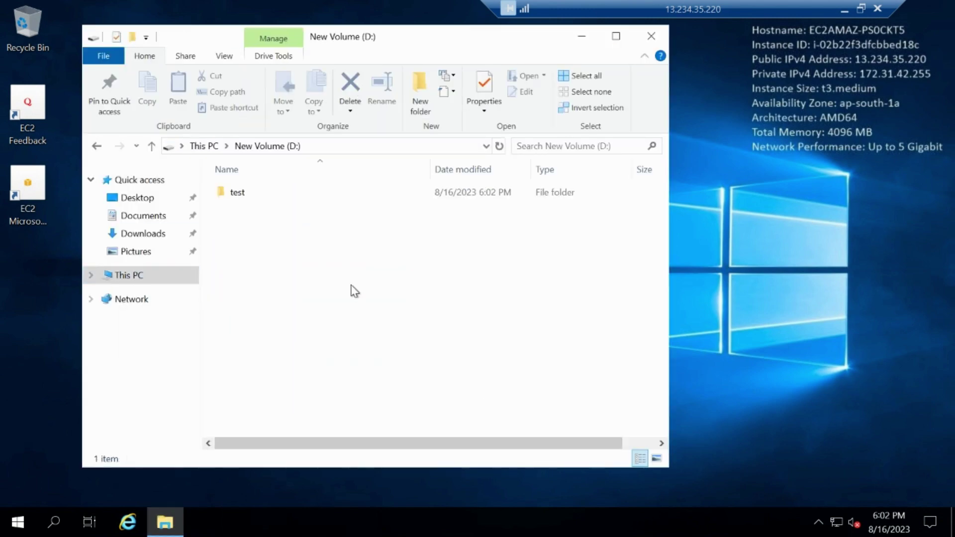
double_click(280, 194)
click(260, 209)
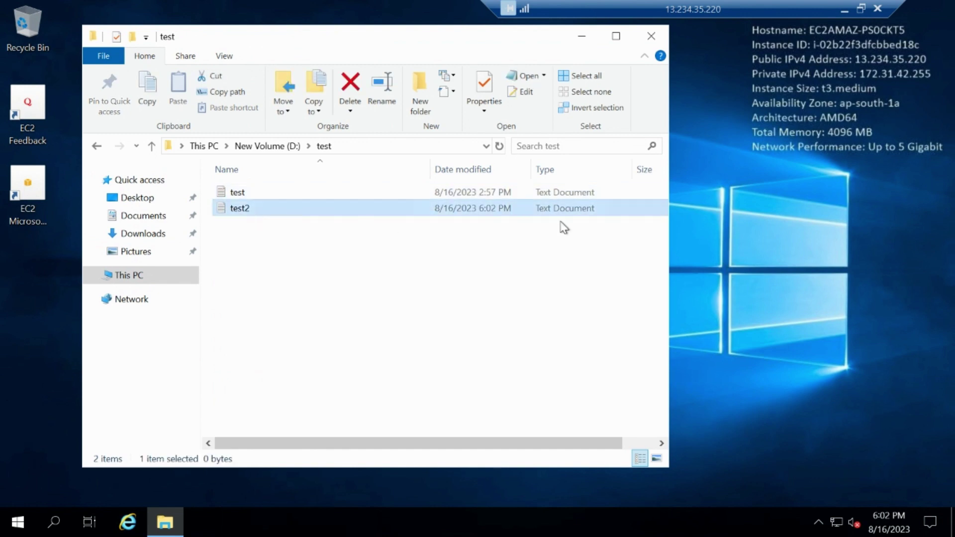
click(651, 36)
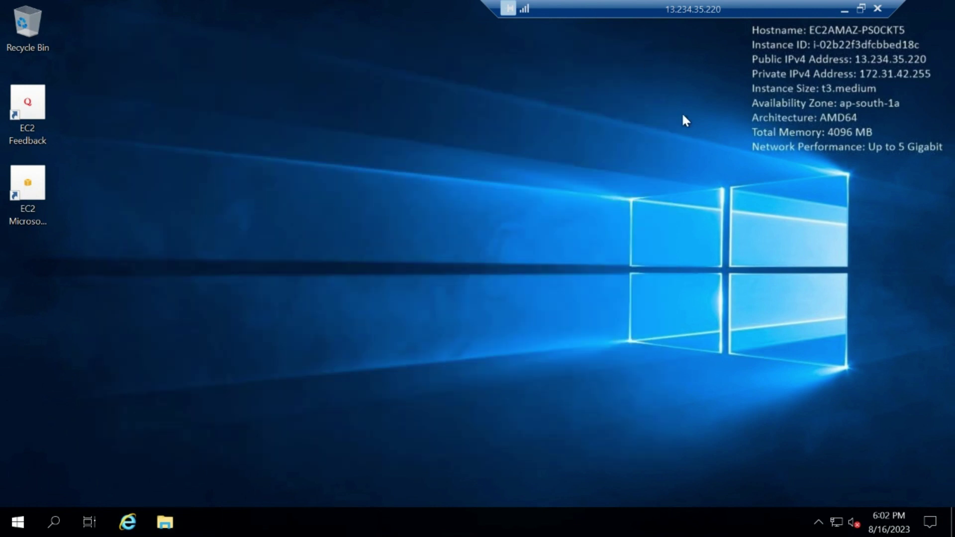
click(845, 9)
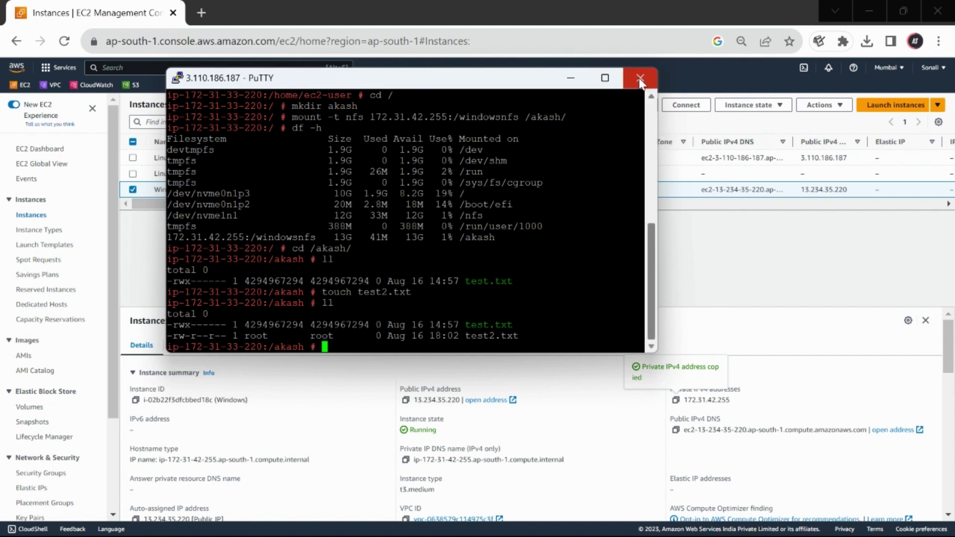
click(713, 245)
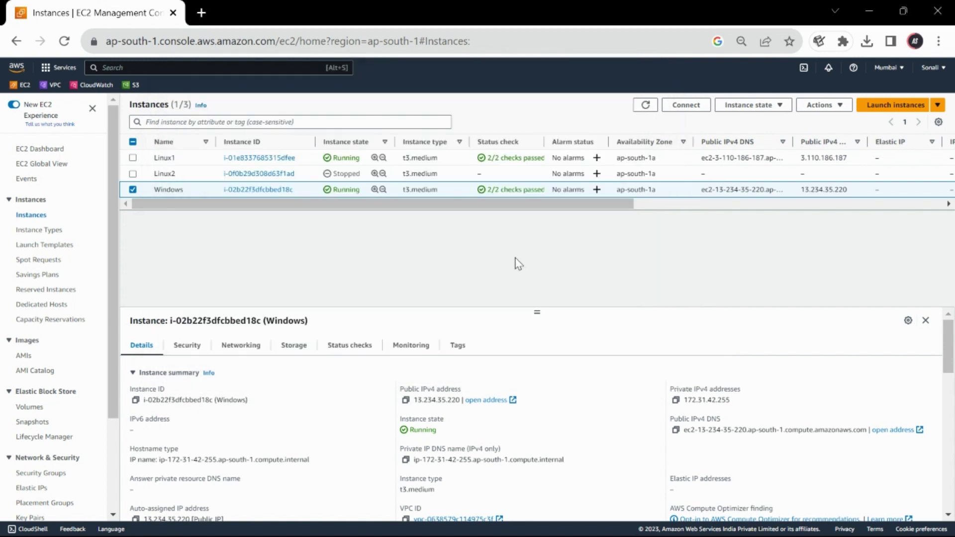